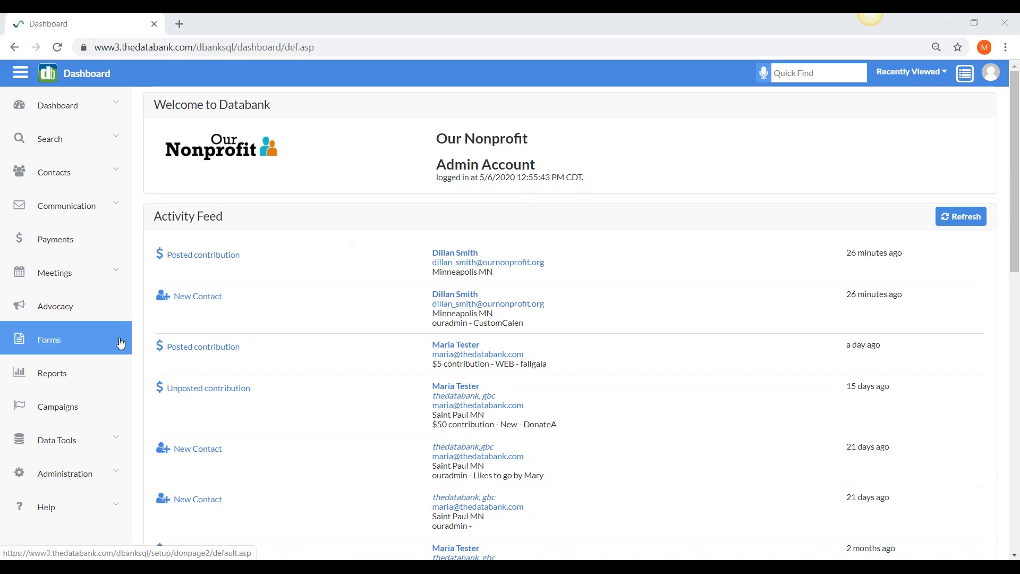
Open the list of online forms and sort it by form type
{"action": "left_click", "coordinate": [94, 343]}
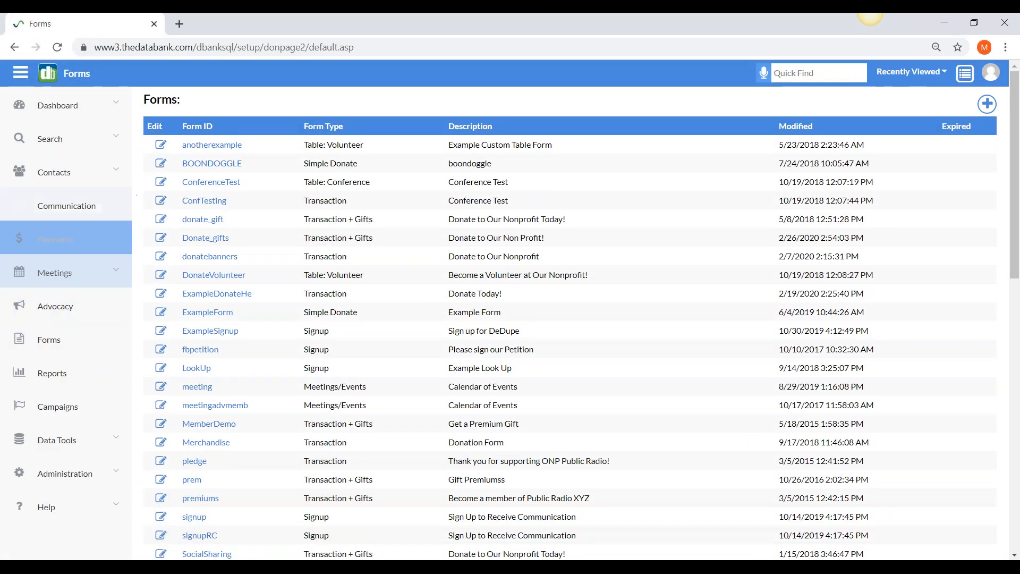
{"action": "left_click", "coordinate": [205, 132]}
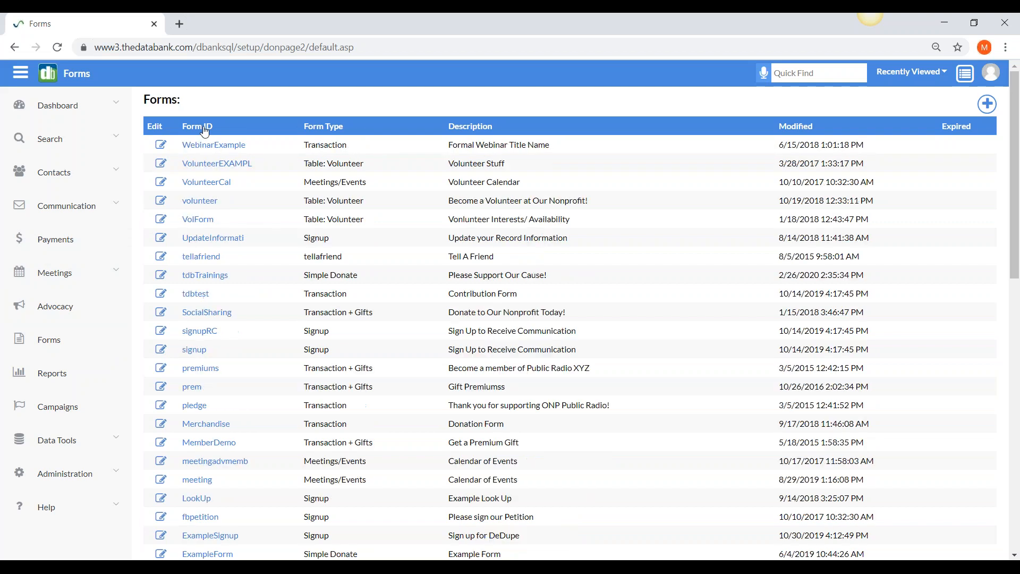
{"action": "left_click", "coordinate": [327, 130]}
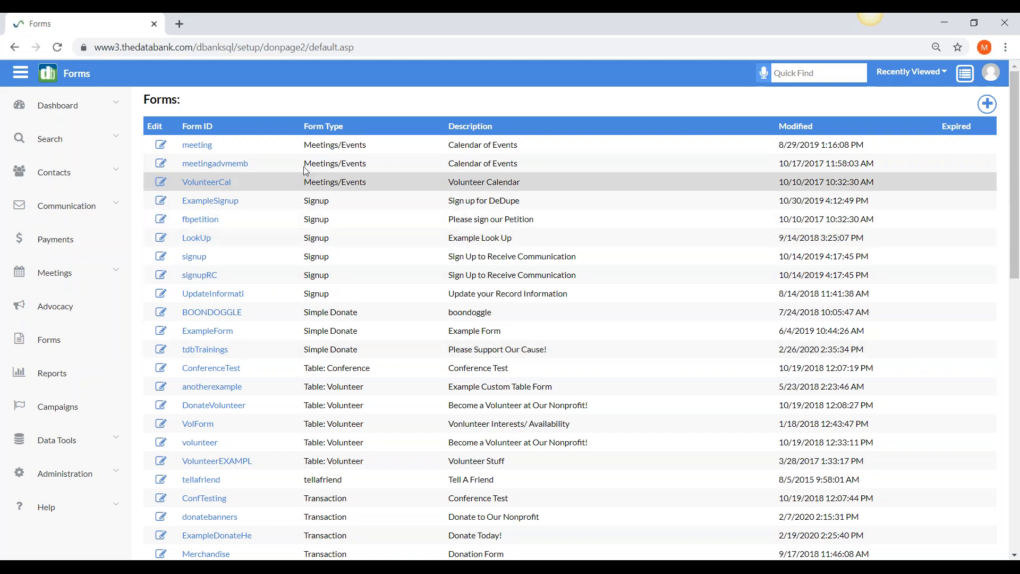
Open the public page of the "meeting" calendar form and review its intro, event list, and monthly calendar
{"action": "left_click", "coordinate": [197, 145]}
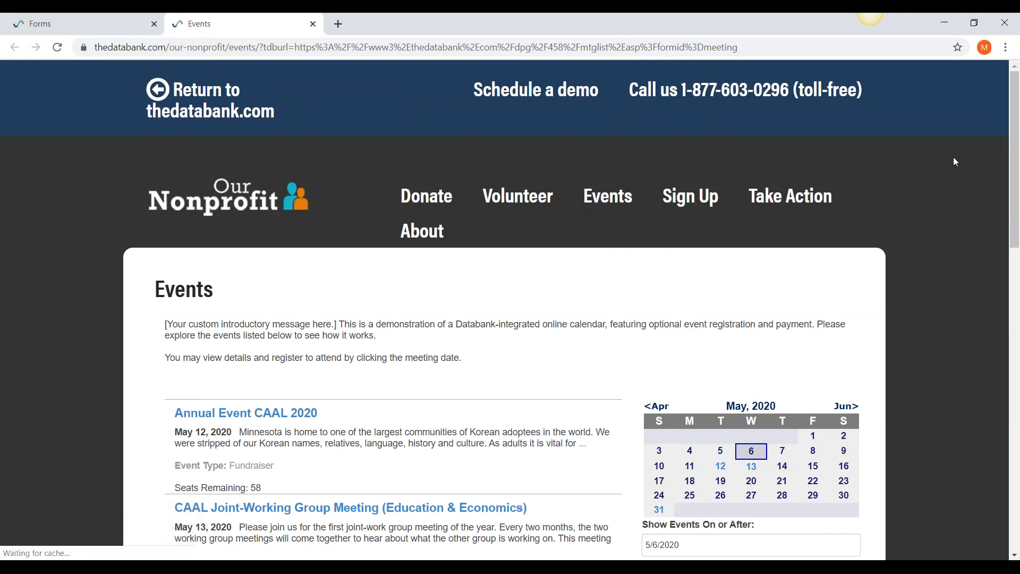
{"action": "left_click_drag", "start_coordinate": [1017, 172], "coordinate": [1016, 235]}
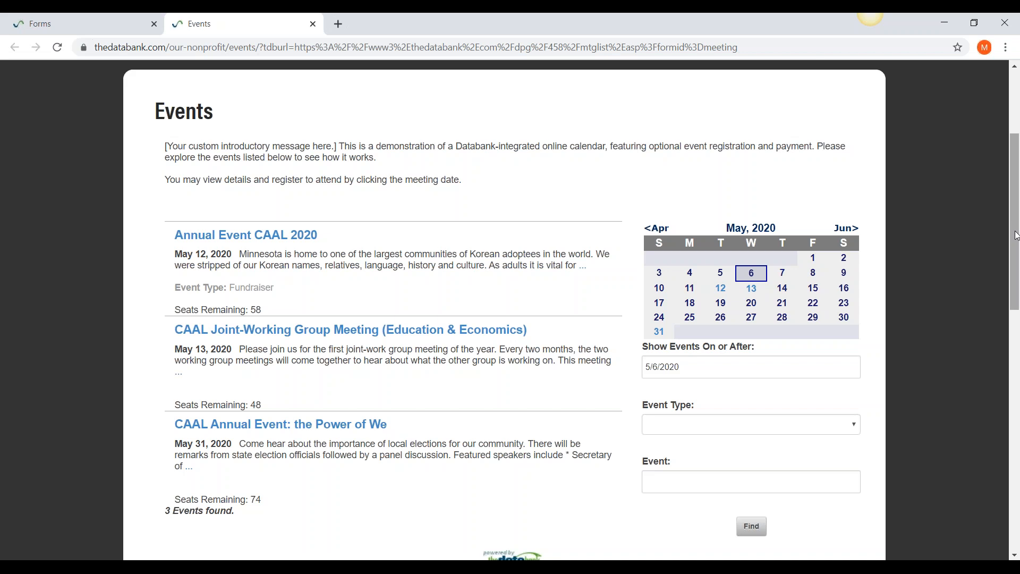
{"action": "scroll", "coordinate": [1016, 236], "scroll_direction": "up", "scroll_amount": 3}
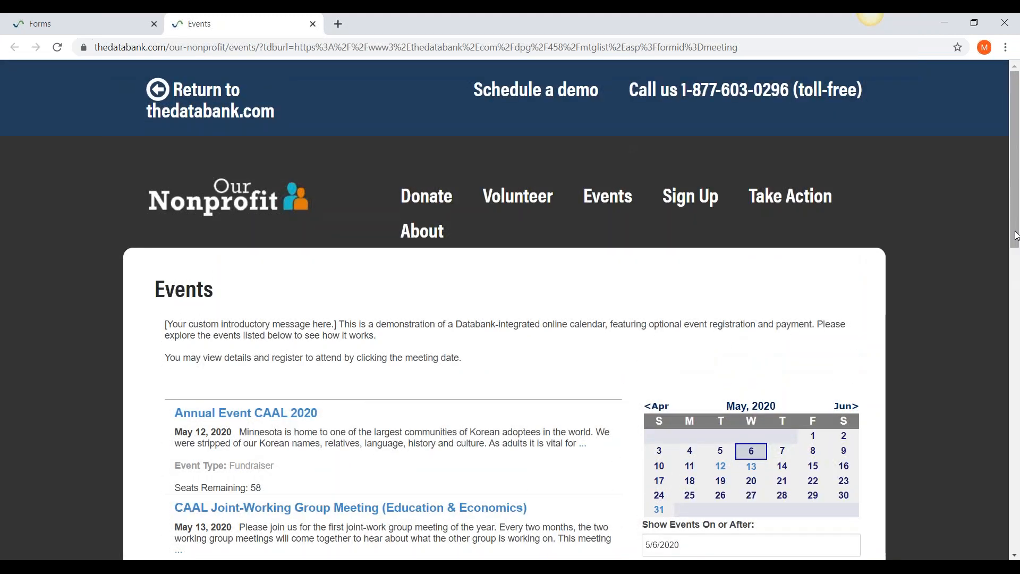
{"action": "scroll", "coordinate": [1016, 235], "scroll_direction": "down", "scroll_amount": 4}
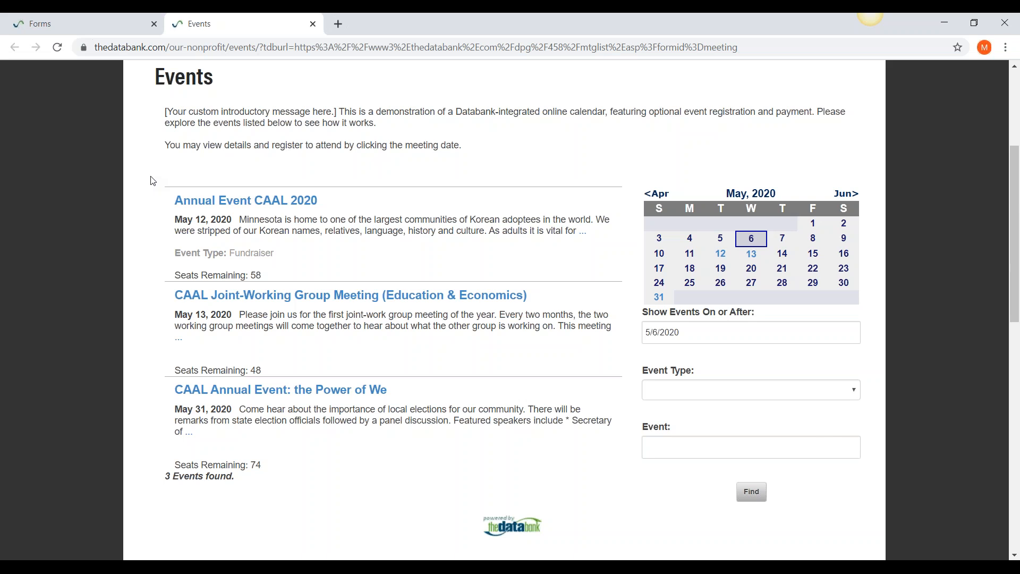
Go back to the forms list, begin a new form, and review the available template types, including the calendar templates
{"action": "left_click", "coordinate": [63, 26]}
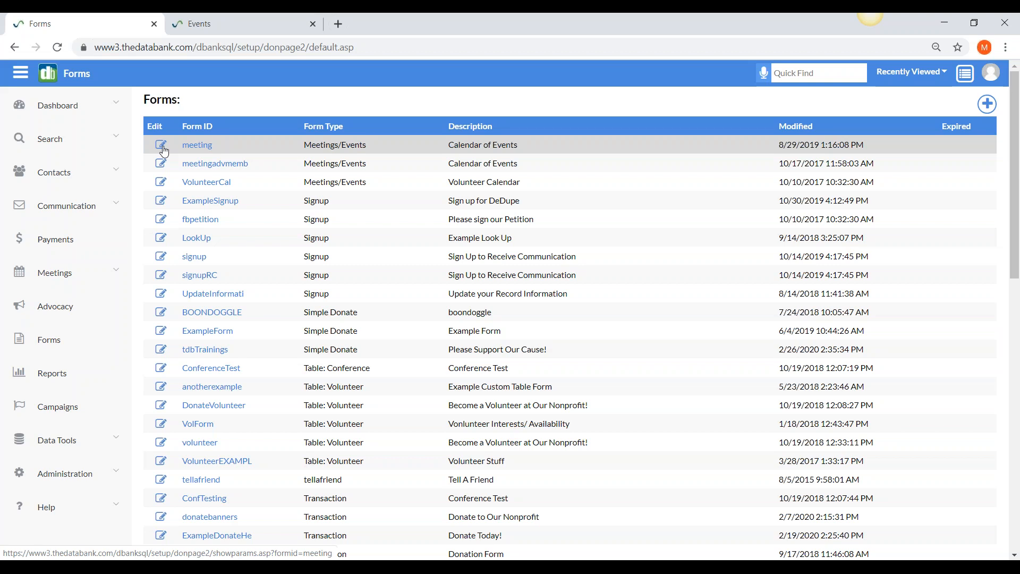
{"action": "left_click", "coordinate": [987, 106]}
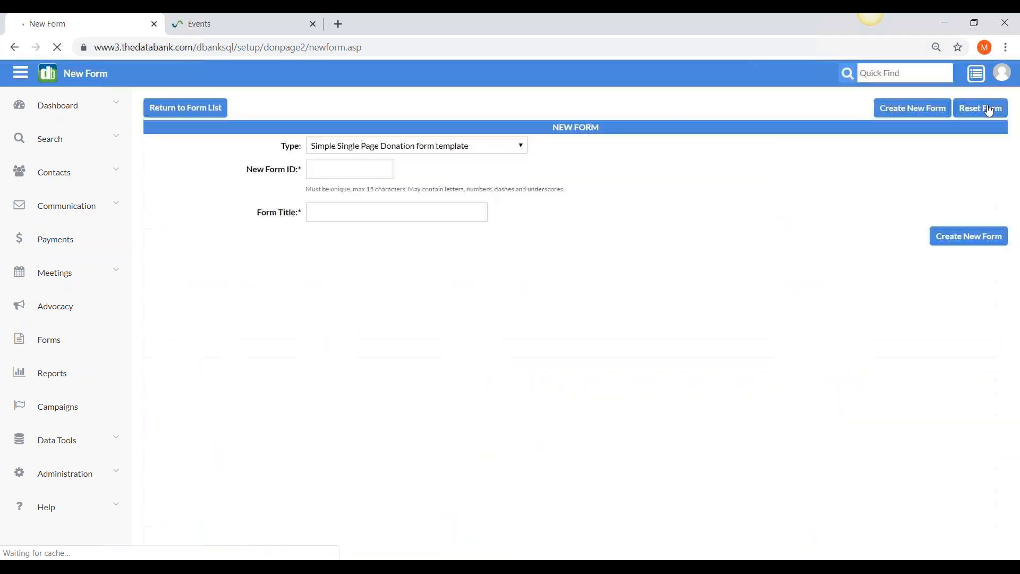
{"action": "left_click", "coordinate": [470, 143]}
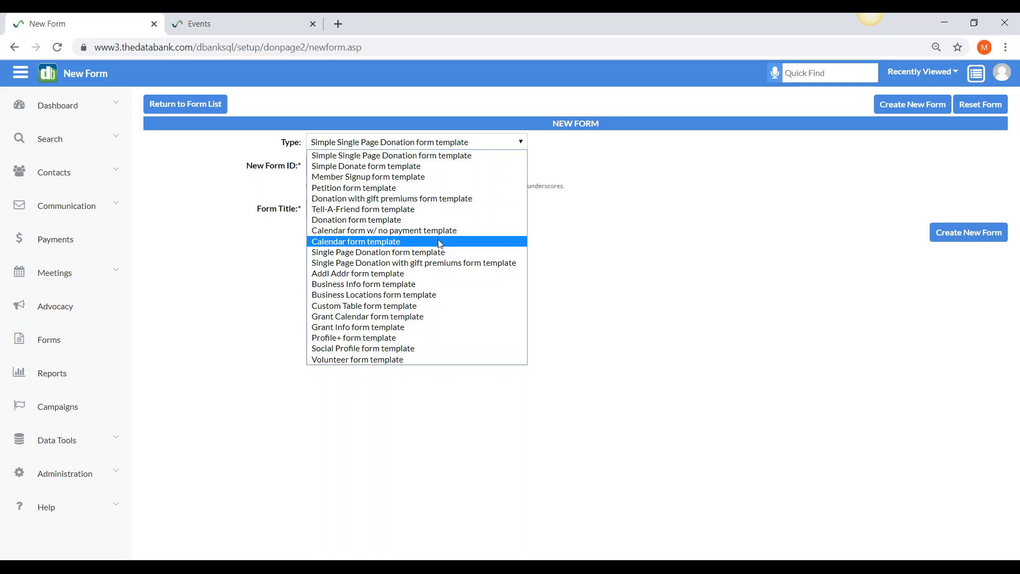
{"action": "left_click", "coordinate": [259, 209]}
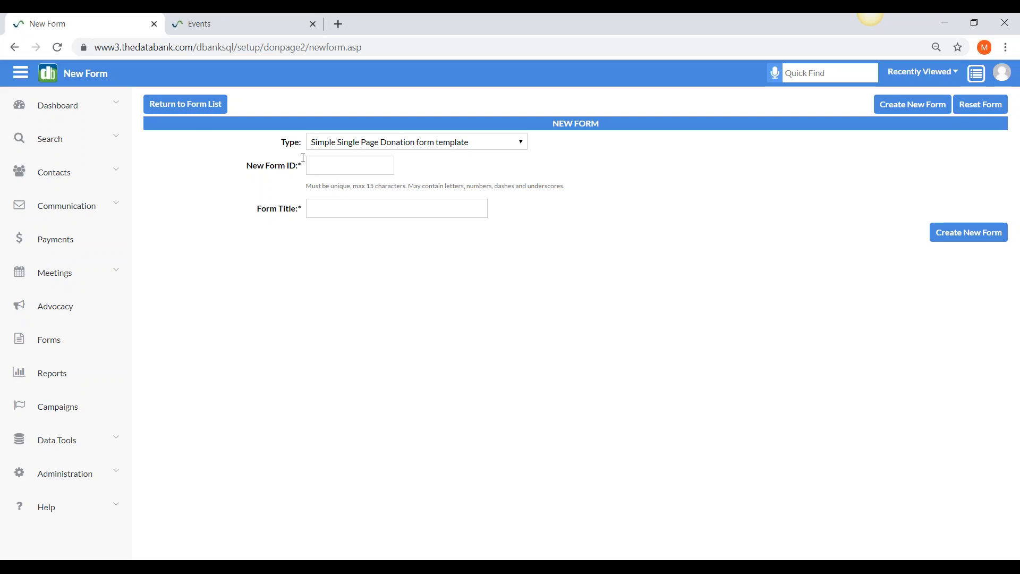
Return to the forms list, sort it by form type, and open the "meeting" form for editing
{"action": "left_click", "coordinate": [181, 106]}
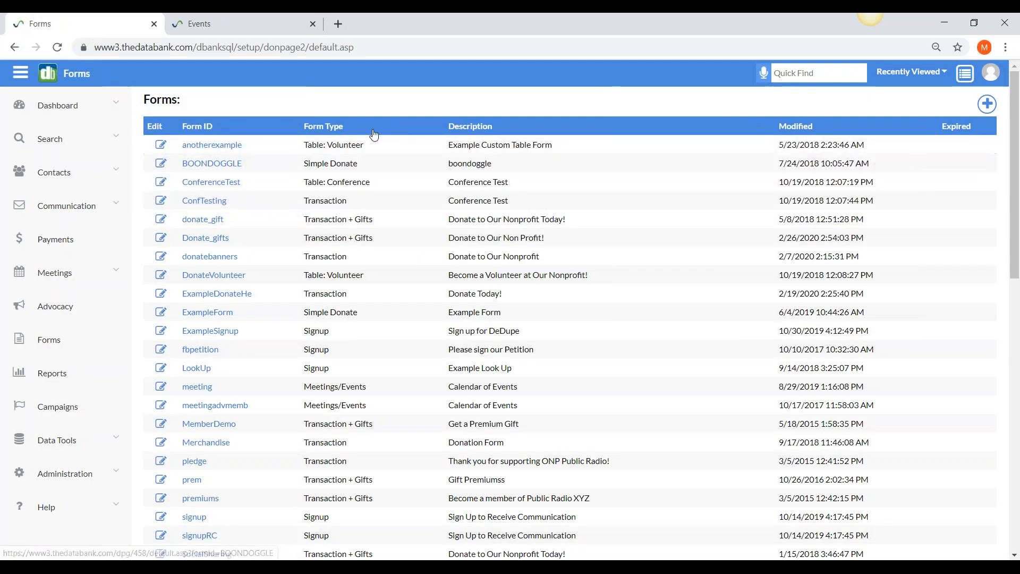
{"action": "left_click", "coordinate": [334, 130]}
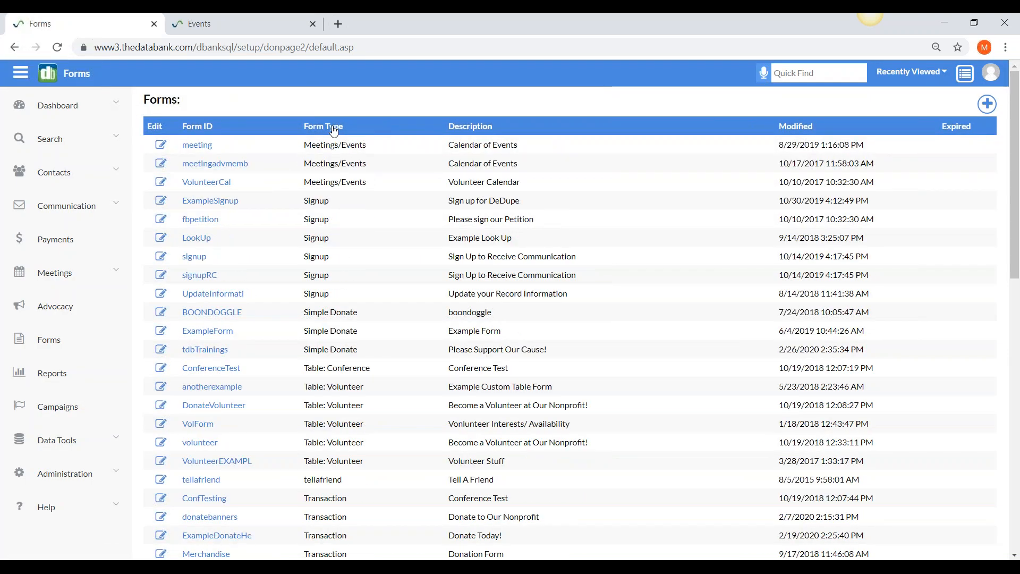
{"action": "left_click", "coordinate": [161, 148]}
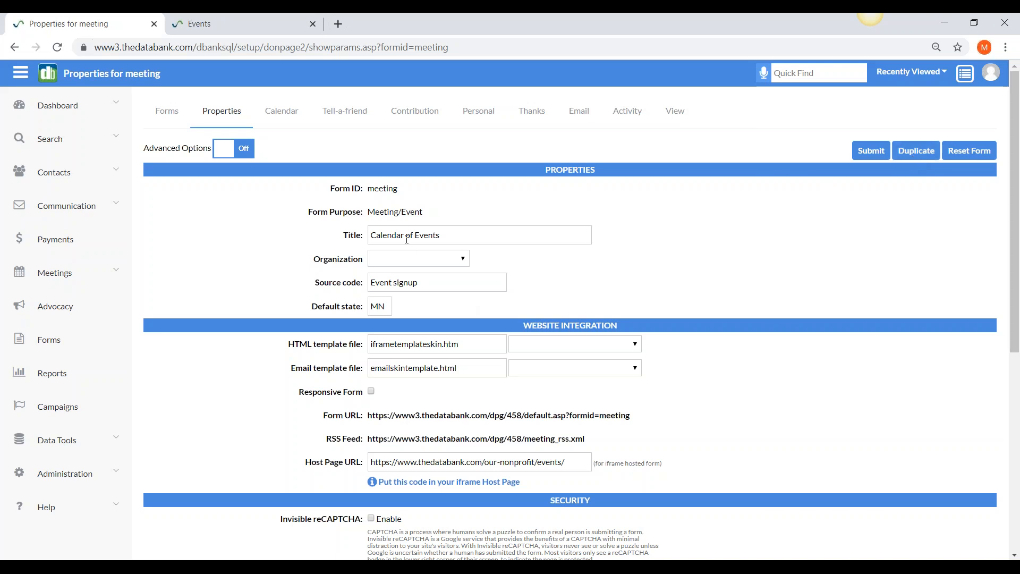
Examine the website header and skin on the public Events page, and return to the form's properties
{"action": "left_click", "coordinate": [256, 32]}
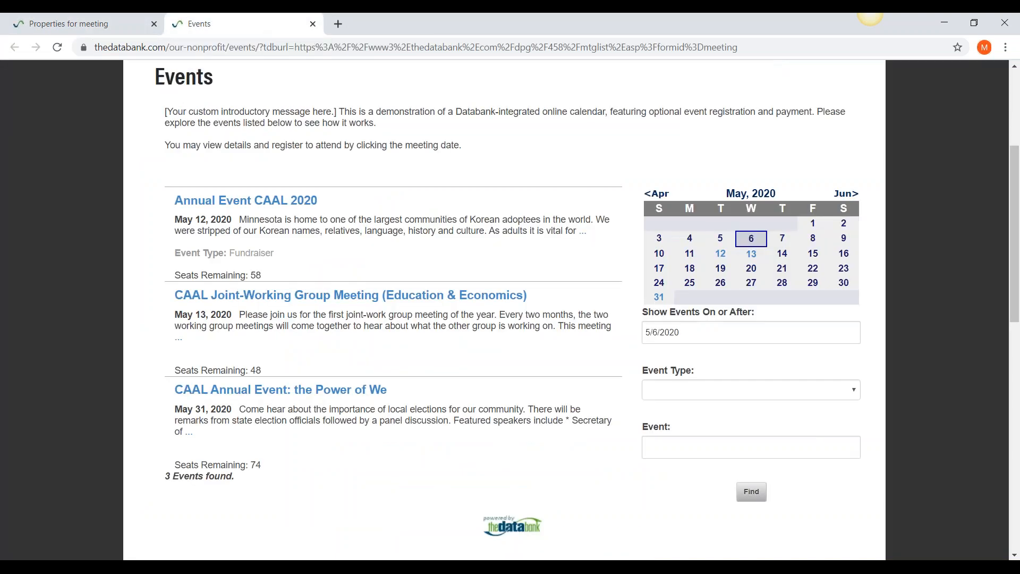
{"action": "scroll", "coordinate": [161, 226], "scroll_direction": "up", "scroll_amount": 2}
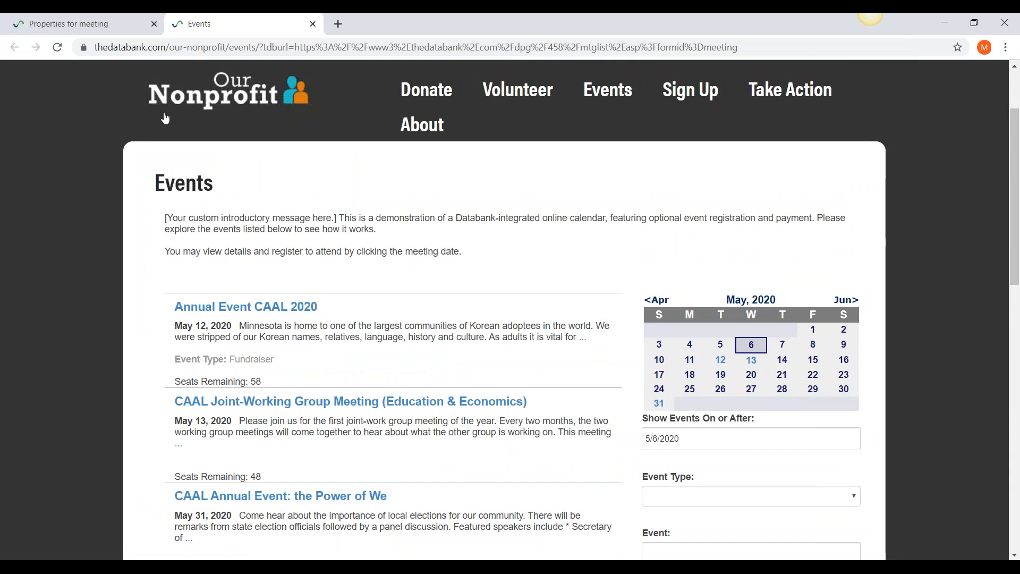
{"action": "left_click", "coordinate": [79, 31]}
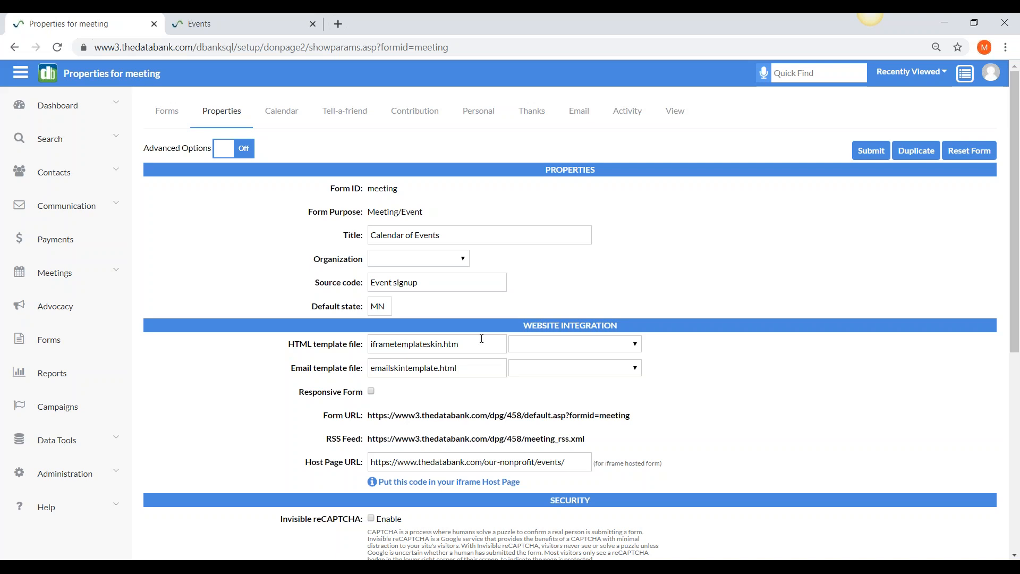
Review the HTML template files available for the form's website integration without changing the selection
{"action": "left_click", "coordinate": [550, 345]}
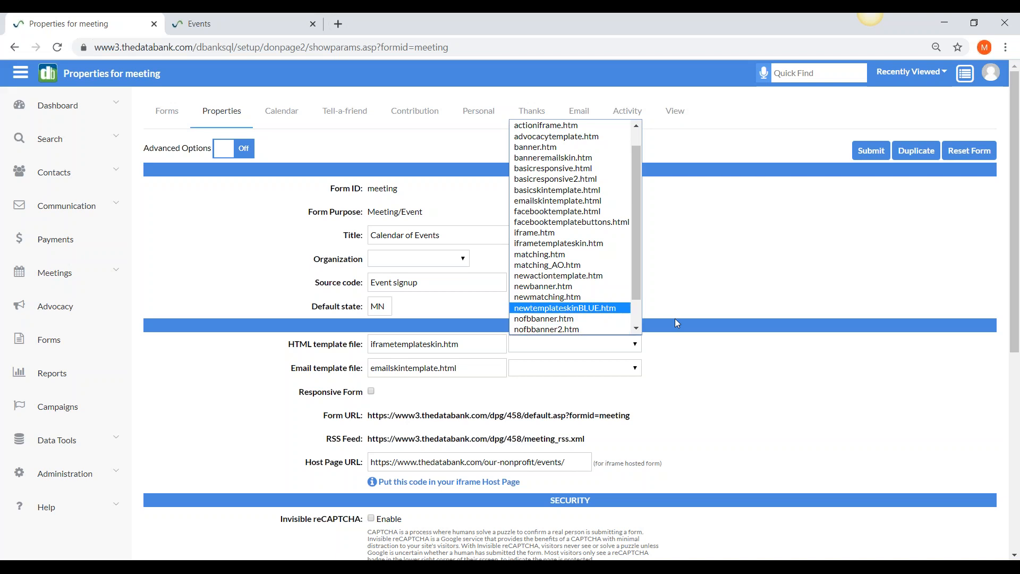
{"action": "right_click", "coordinate": [689, 356]}
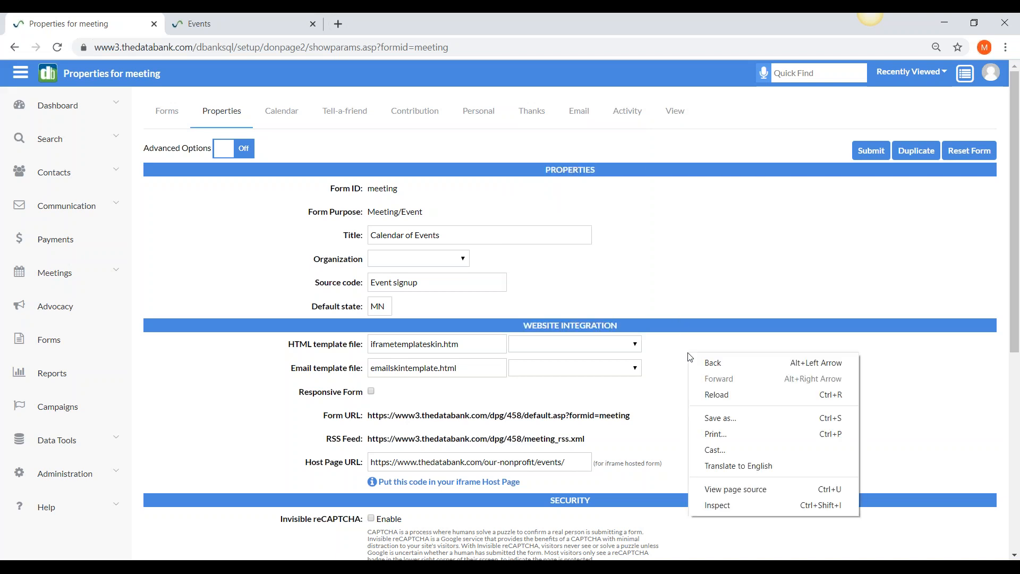
{"action": "right_click", "coordinate": [673, 350]}
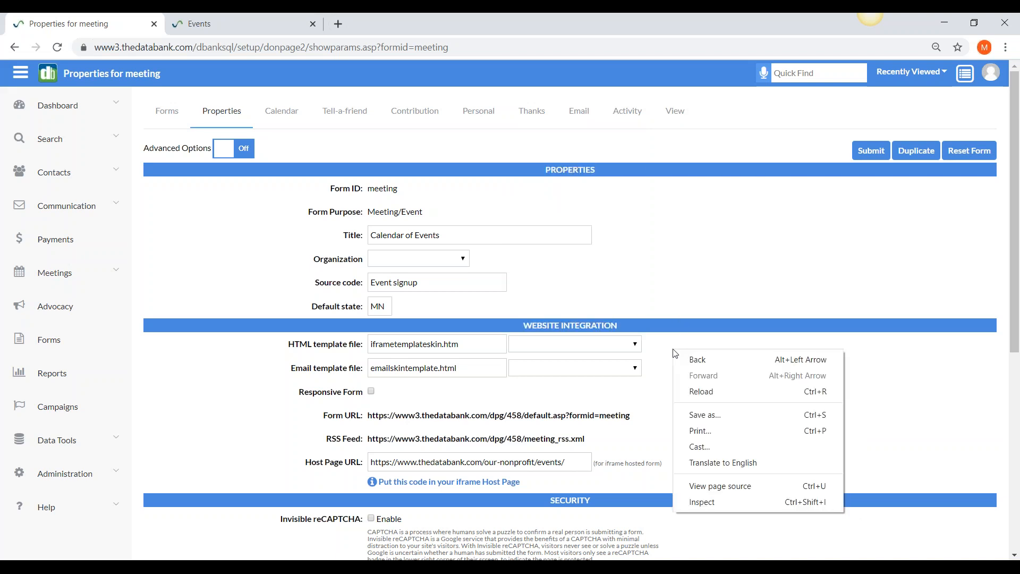
{"action": "left_click", "coordinate": [653, 327]}
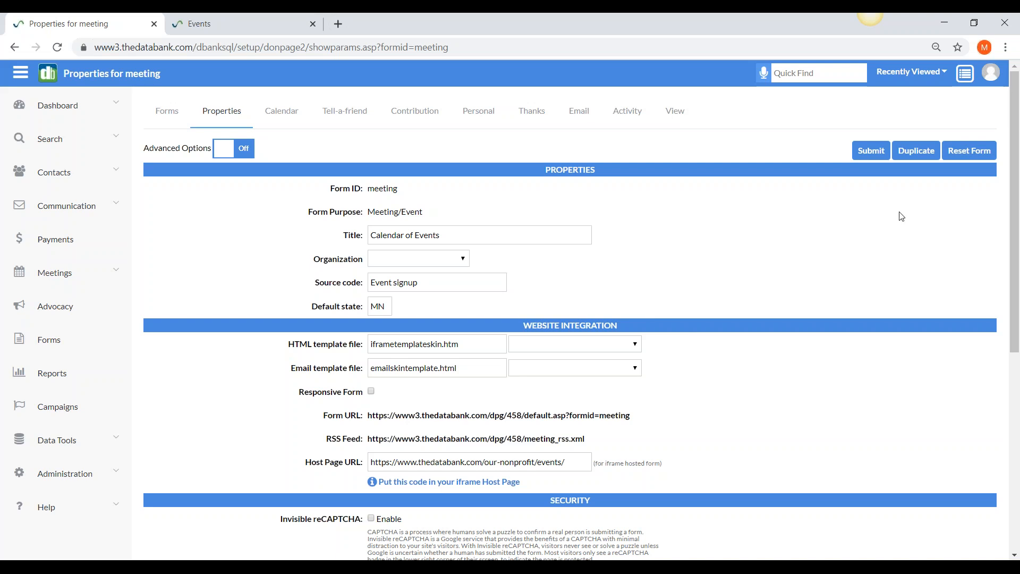
{"action": "mouse_move", "coordinate": [1015, 247]}
{"action": "left_mouse_down"}
{"action": "mouse_move", "coordinate": [1016, 453]}
{"action": "mouse_move", "coordinate": [1016, 254]}
{"action": "left_mouse_up"}
Open the form's Calendar settings and compare the section intro with the message on the public Events page
{"action": "left_click", "coordinate": [281, 126]}
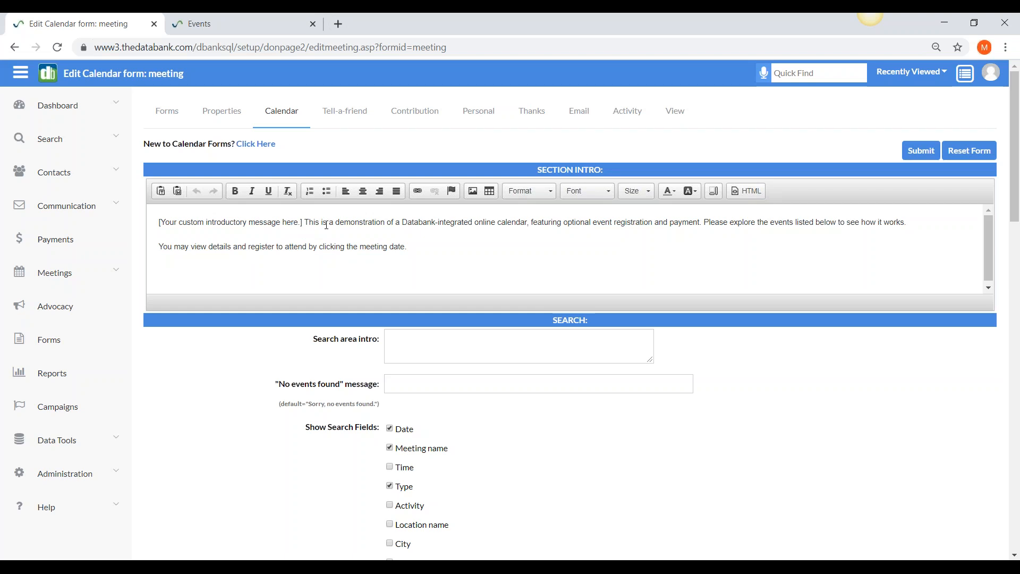
{"action": "left_click", "coordinate": [265, 33]}
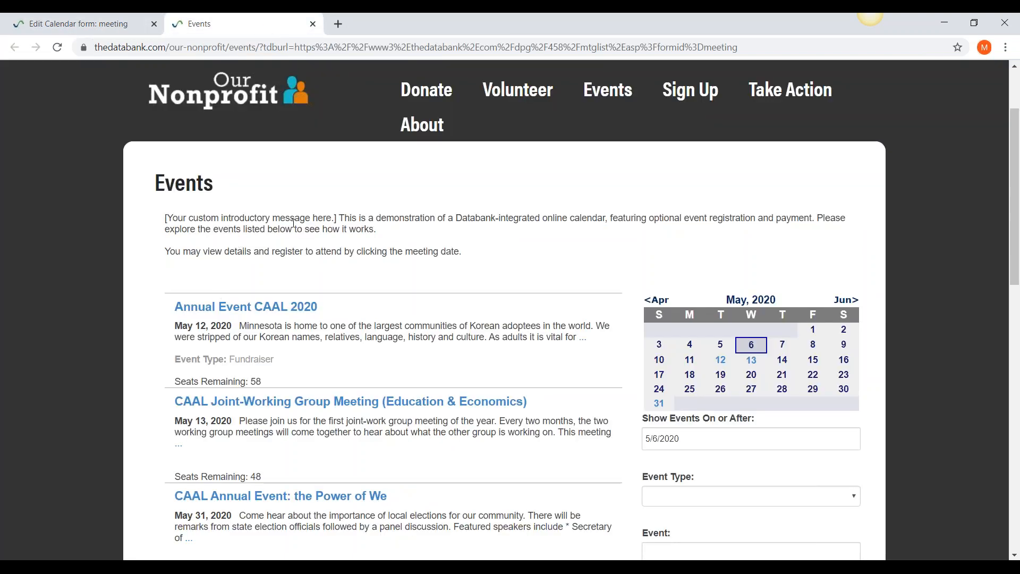
{"action": "left_click", "coordinate": [78, 24]}
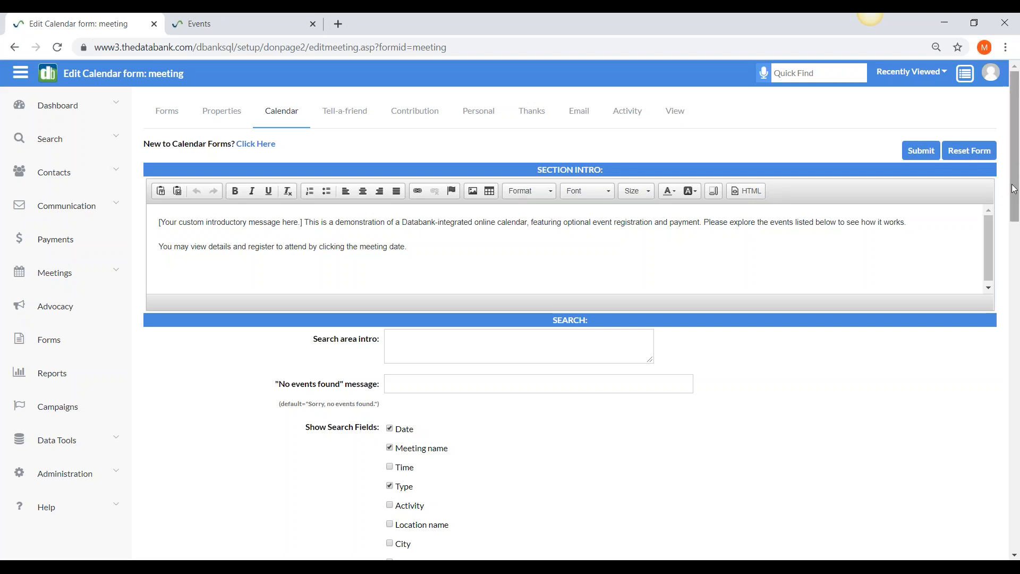
{"action": "left_click_drag", "start_coordinate": [1015, 192], "coordinate": [1012, 190]}
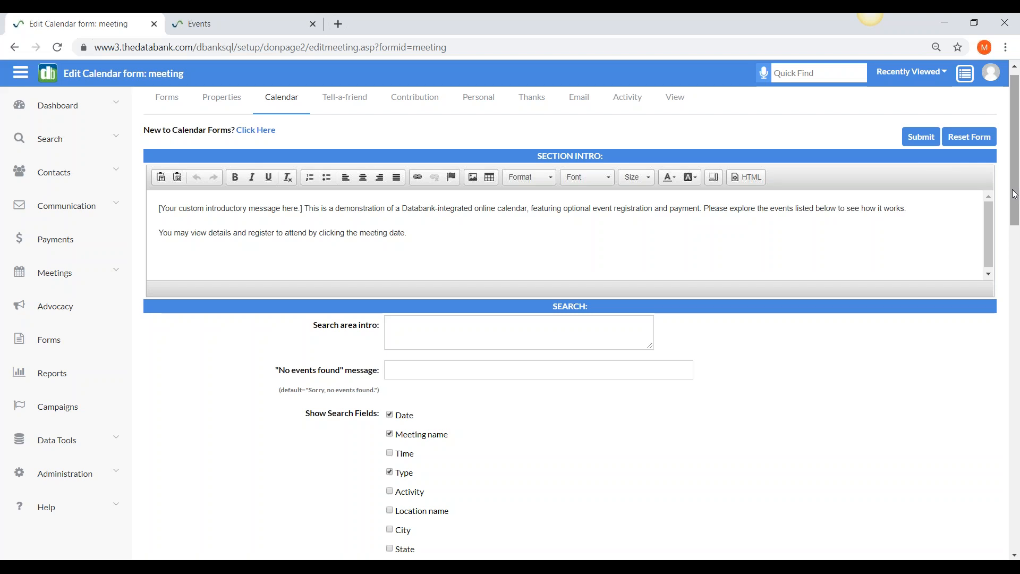
{"action": "left_click", "coordinate": [268, 26]}
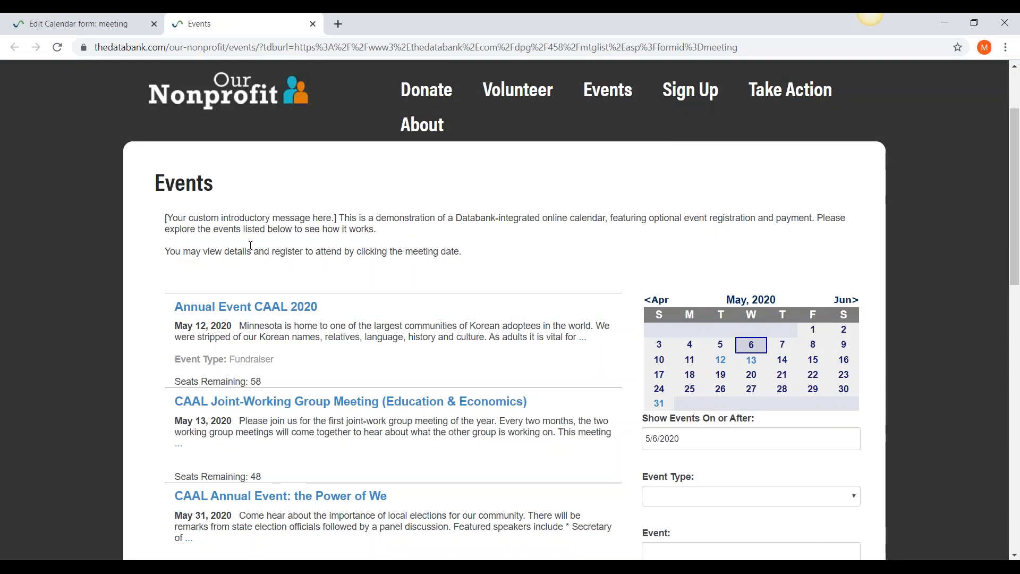
{"action": "left_click", "coordinate": [93, 30]}
Compare the form's search settings with the date, event type, and event name filters on the public Events page
{"action": "left_click_drag", "start_coordinate": [1015, 226], "coordinate": [1018, 284]}
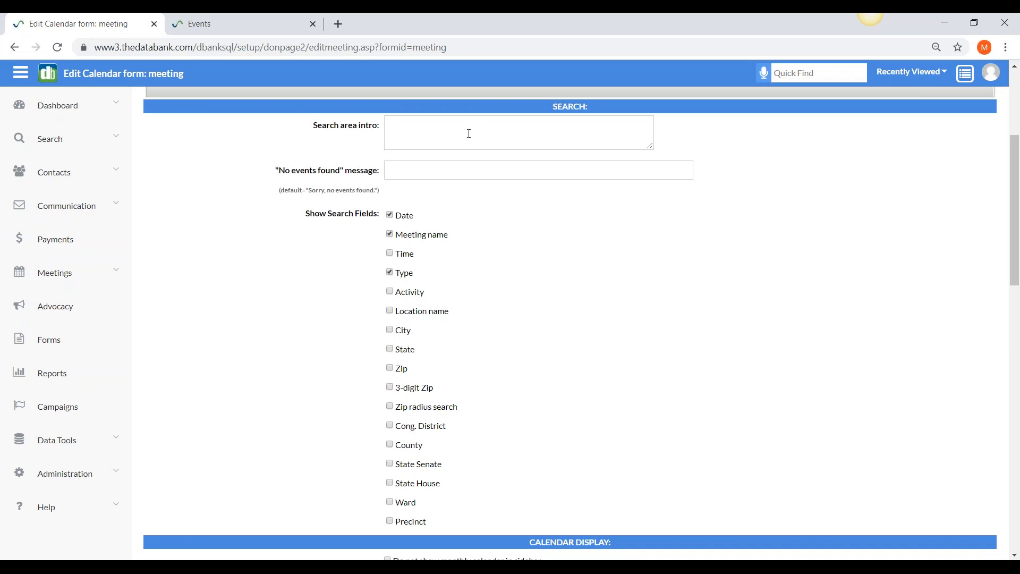
{"action": "left_click", "coordinate": [250, 22]}
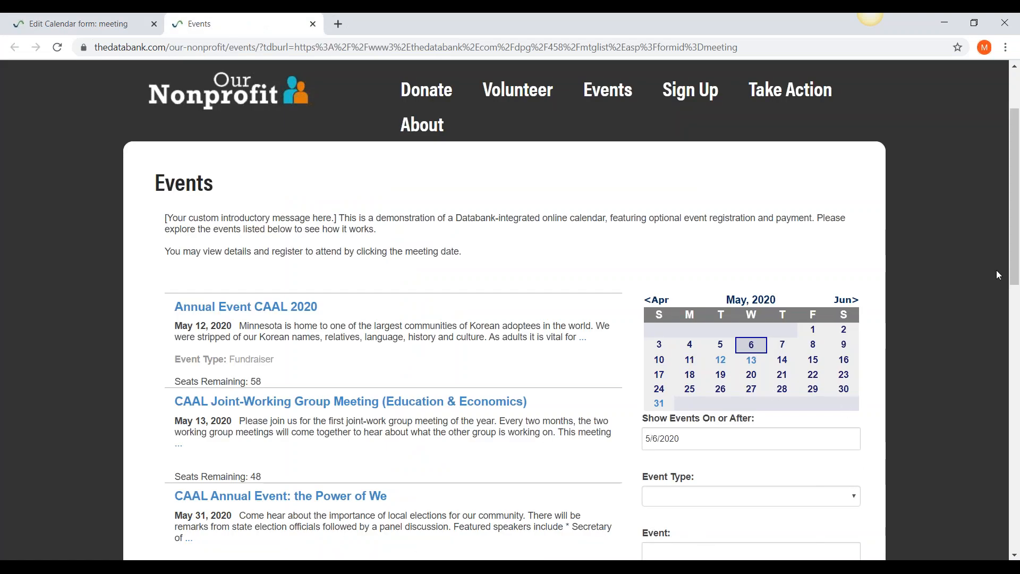
{"action": "left_click_drag", "start_coordinate": [1015, 265], "coordinate": [1015, 328]}
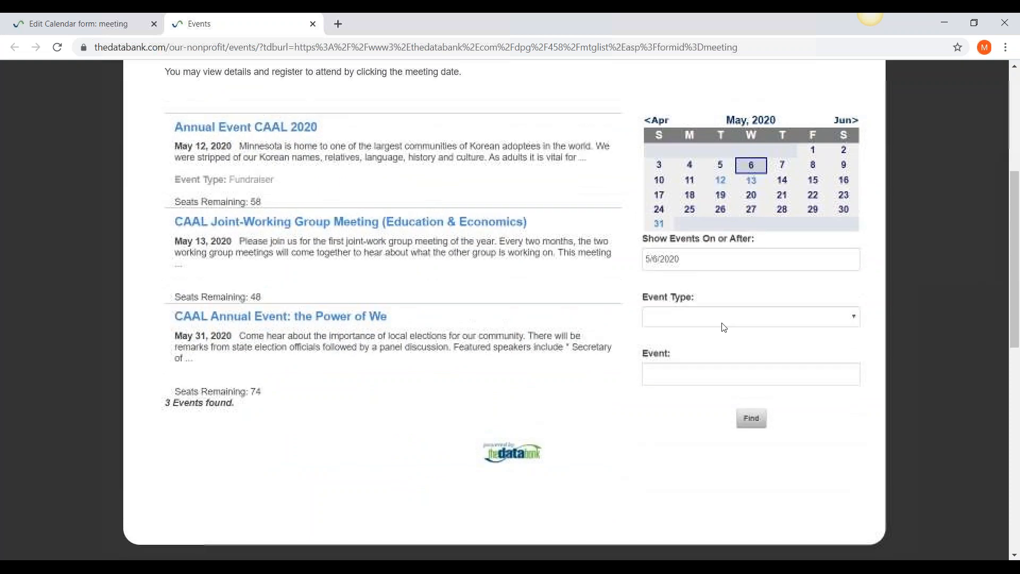
{"action": "right_click", "coordinate": [714, 319]}
{"action": "left_click", "coordinate": [705, 321]}
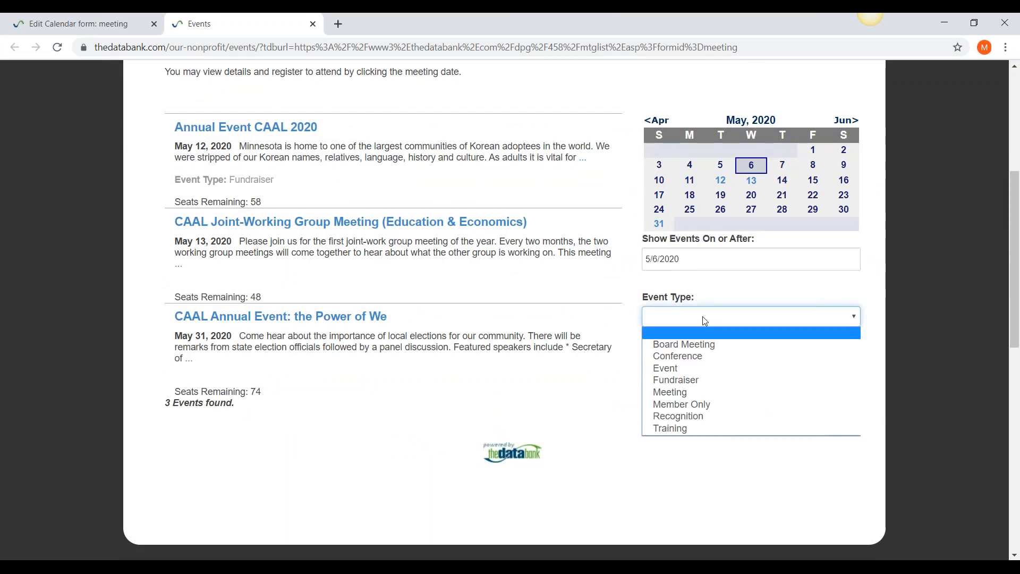
{"action": "right_click", "coordinate": [618, 371]}
{"action": "right_click", "coordinate": [670, 428]}
{"action": "left_click", "coordinate": [655, 376]}
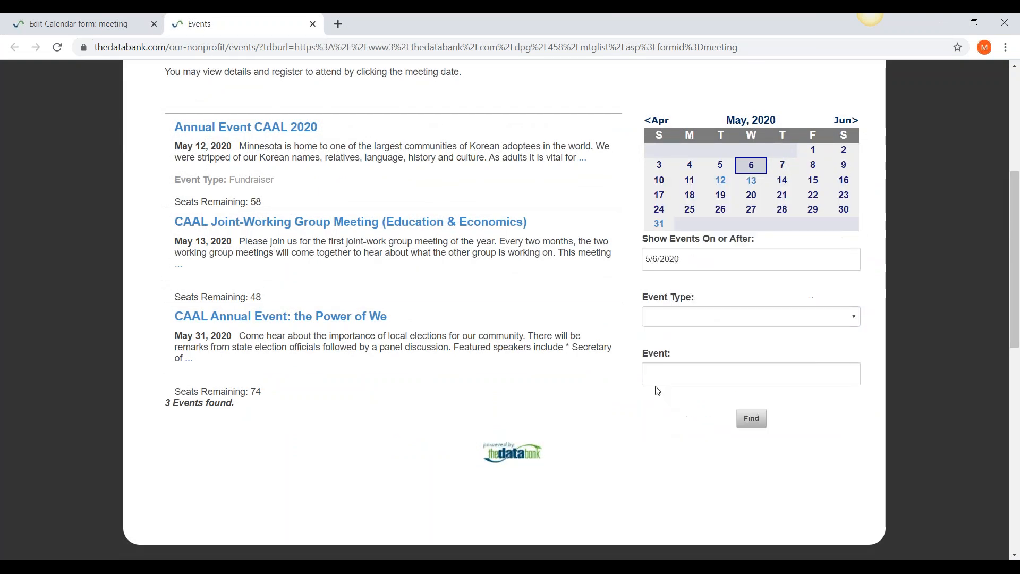
{"action": "left_click", "coordinate": [656, 376]}
{"action": "left_click", "coordinate": [620, 404]}
{"action": "left_click", "coordinate": [81, 25]}
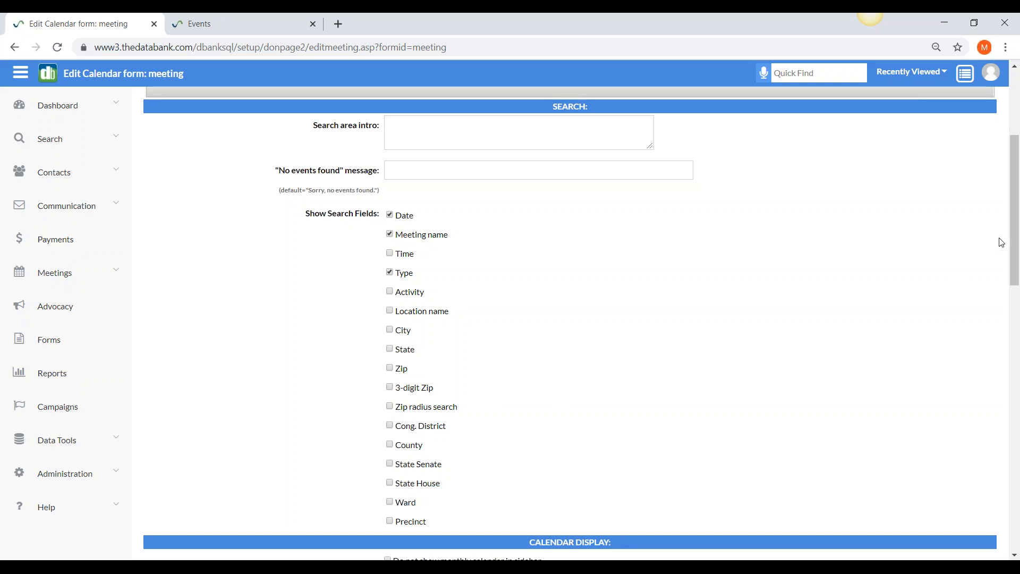
Compare the form's calendar display settings and included event types with the events listed on the public Events page
{"action": "left_click_drag", "start_coordinate": [1012, 246], "coordinate": [1012, 396]}
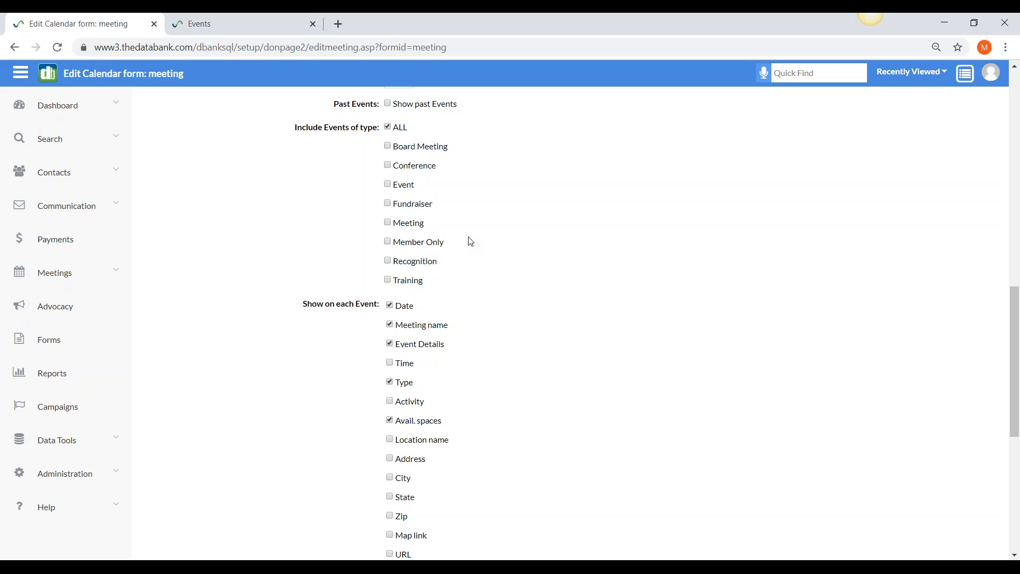
{"action": "scroll", "coordinate": [471, 241], "scroll_direction": "up", "scroll_amount": 2}
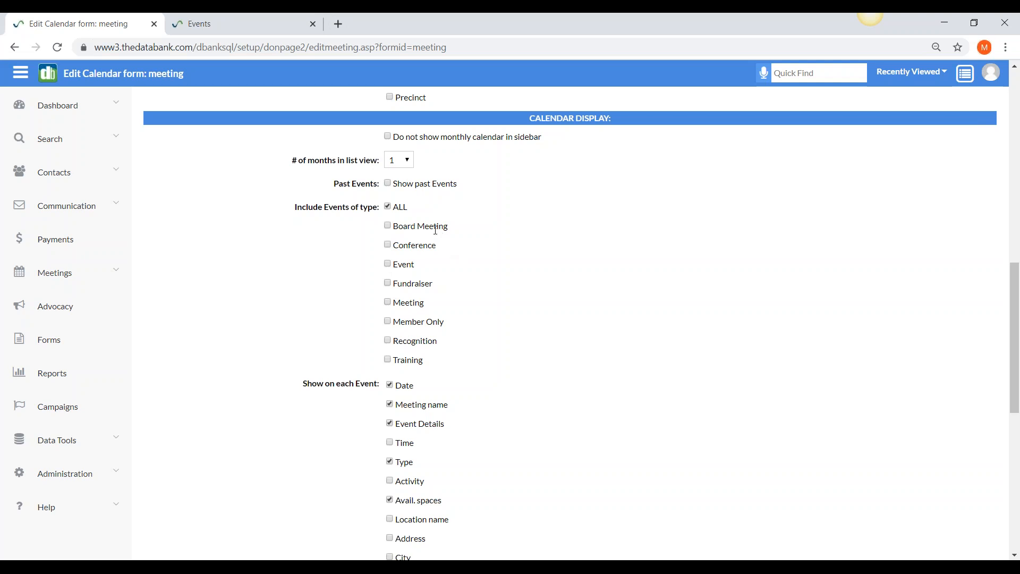
{"action": "left_click", "coordinate": [235, 37]}
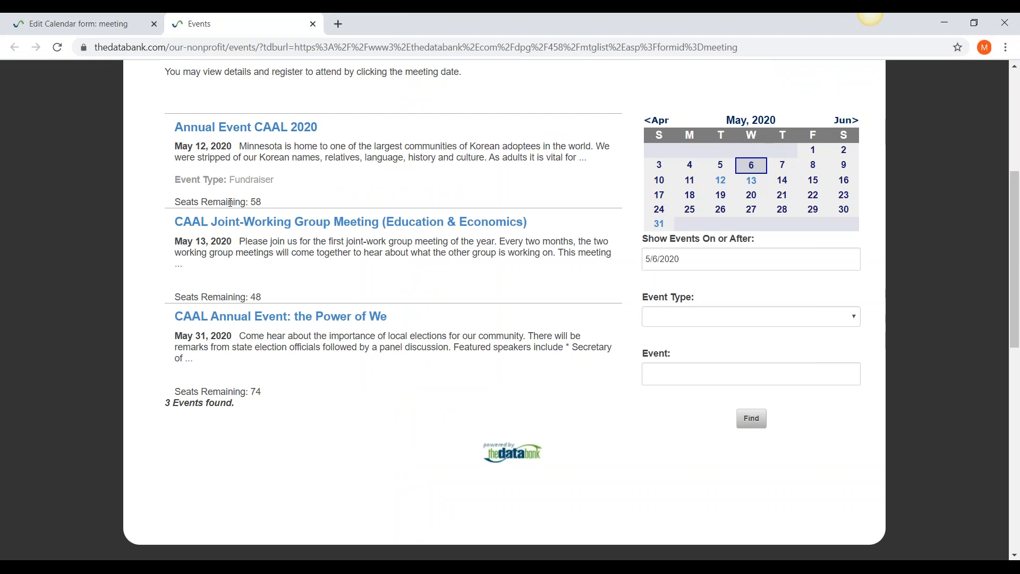
{"action": "left_click", "coordinate": [80, 23]}
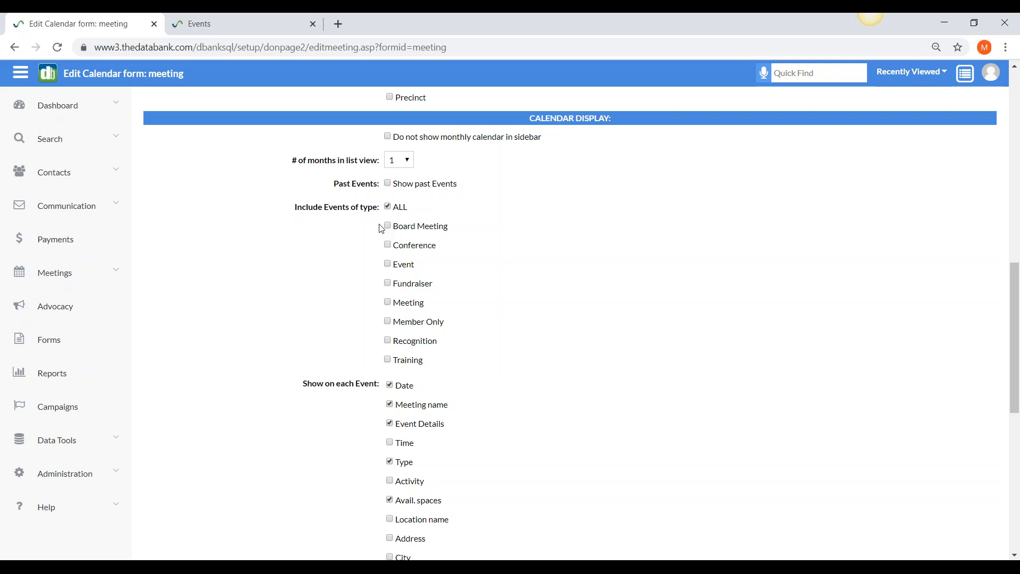
Compare the form's "Show on each Event" fields with the event details and event count on the public Events page
{"action": "left_click_drag", "start_coordinate": [1017, 303], "coordinate": [1013, 370]}
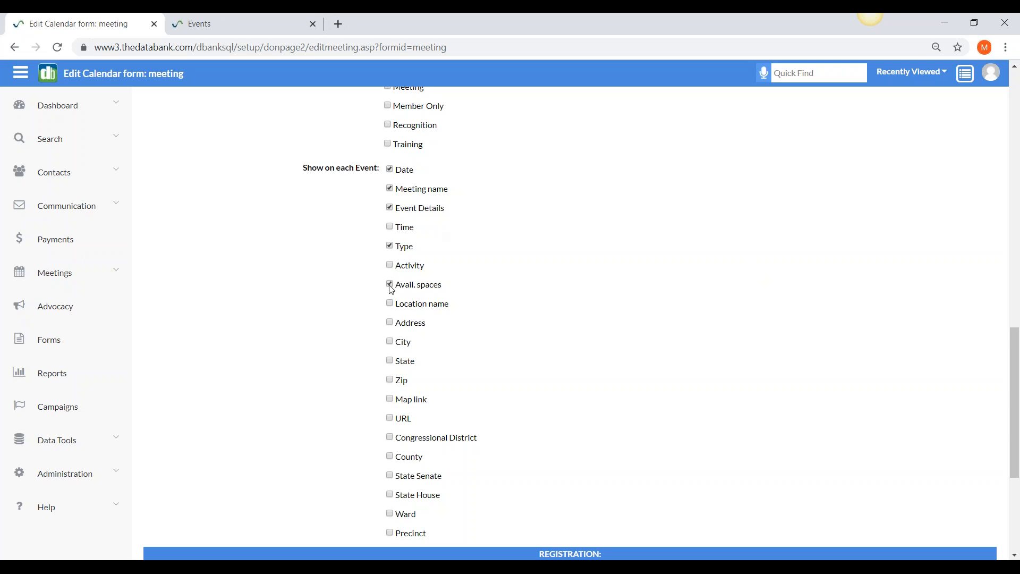
{"action": "left_click", "coordinate": [198, 27]}
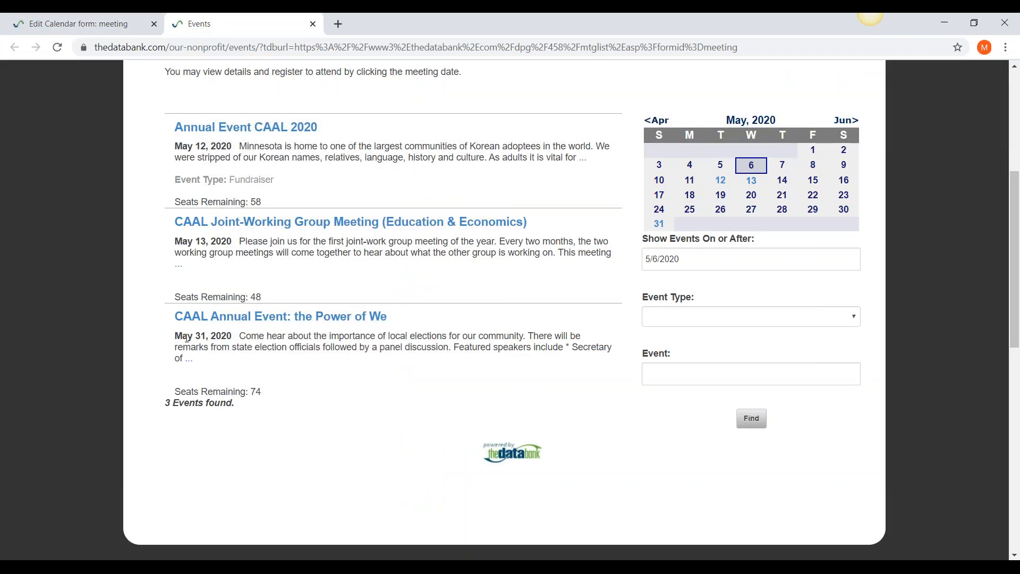
{"action": "right_click", "coordinate": [169, 388]}
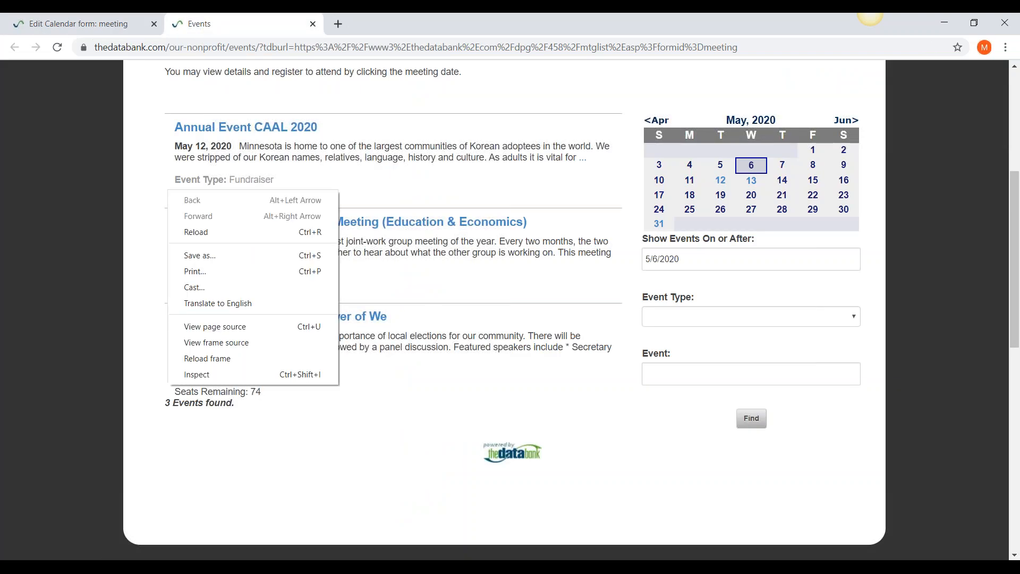
{"action": "left_click_drag", "start_coordinate": [165, 402], "coordinate": [285, 401]}
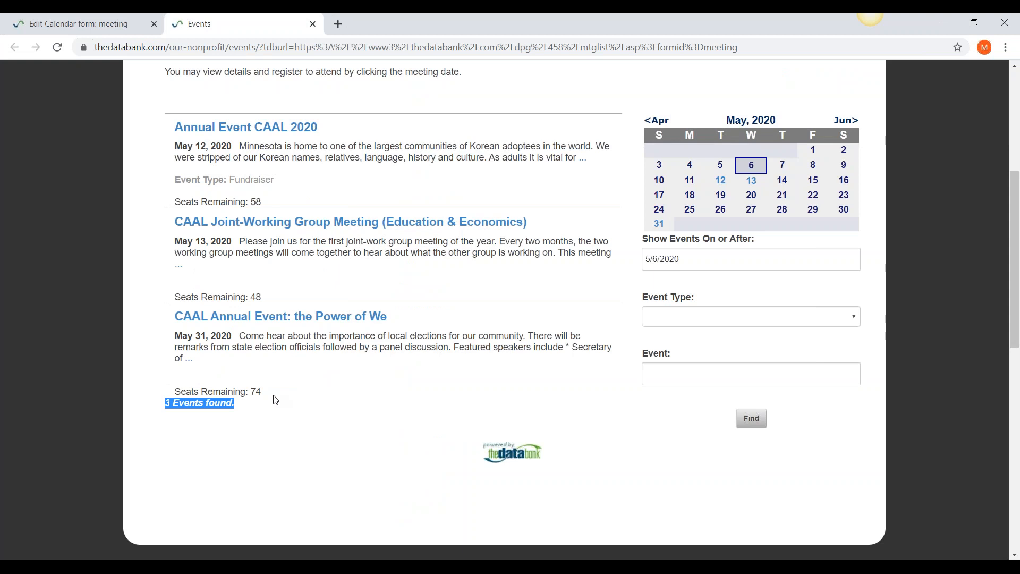
{"action": "left_click", "coordinate": [276, 399]}
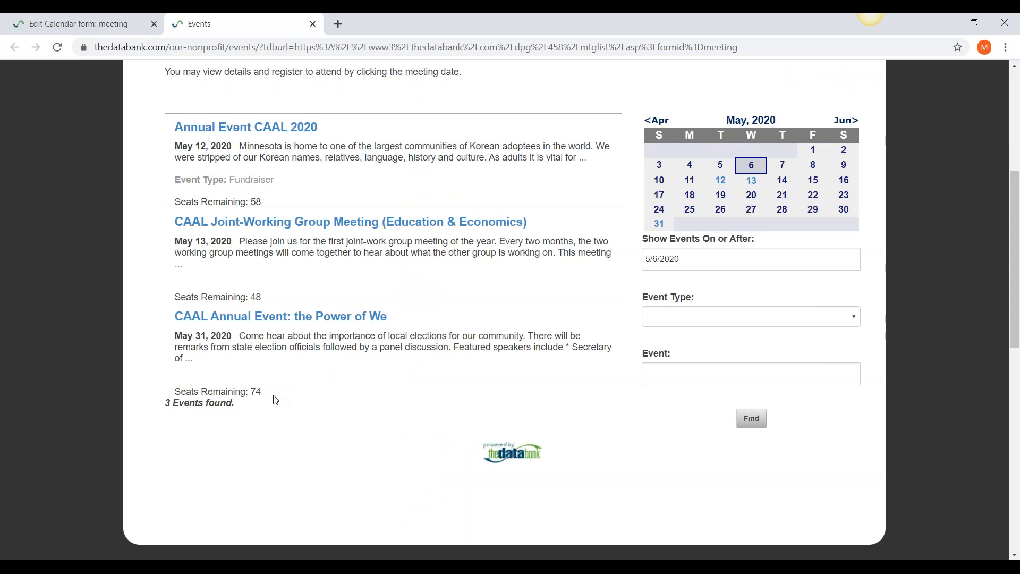
{"action": "left_click", "coordinate": [123, 32]}
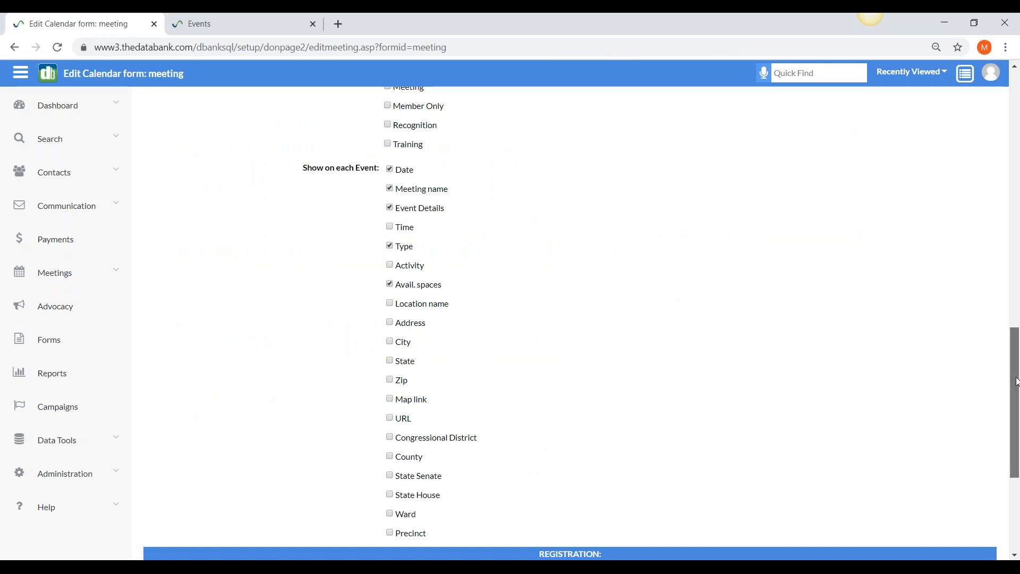
Look over the form's Registration and Configurable Terms sections, and return to the Calendar Display section
{"action": "scroll", "coordinate": [1013, 404], "scroll_direction": "down", "scroll_amount": 1}
{"action": "scroll", "coordinate": [1014, 412], "scroll_direction": "down", "scroll_amount": 3}
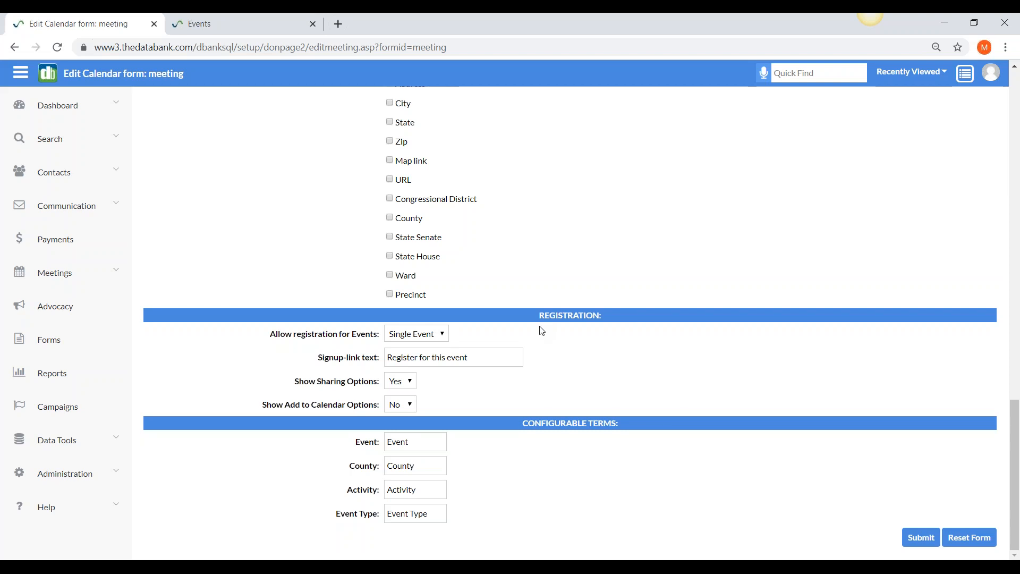
{"action": "scroll", "coordinate": [542, 330], "scroll_direction": "up", "scroll_amount": 10}
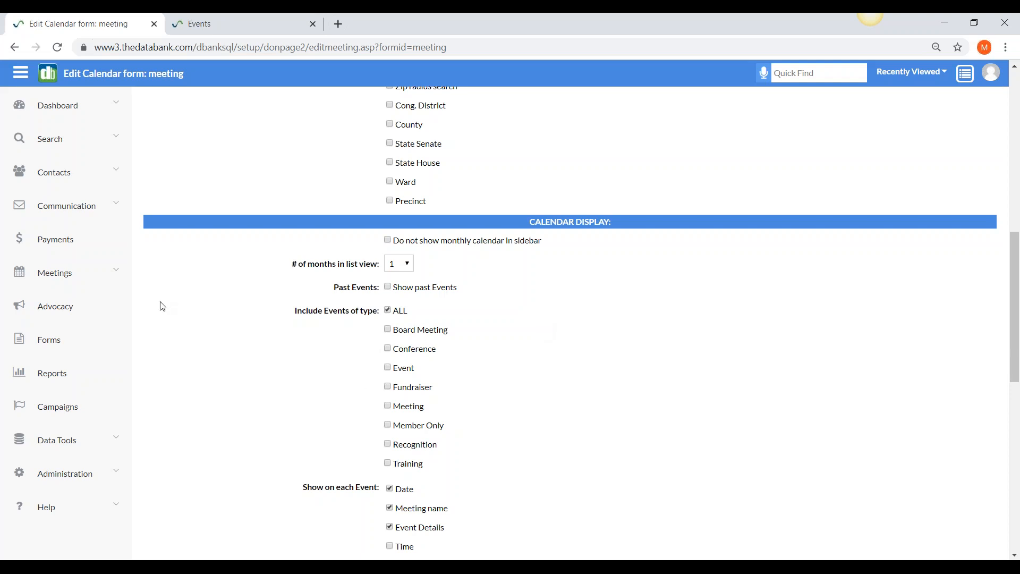
Open the Forms list in a separate browser tab and open the properties of the "meetingadvmemb" form
{"action": "left_click", "coordinate": [118, 355]}
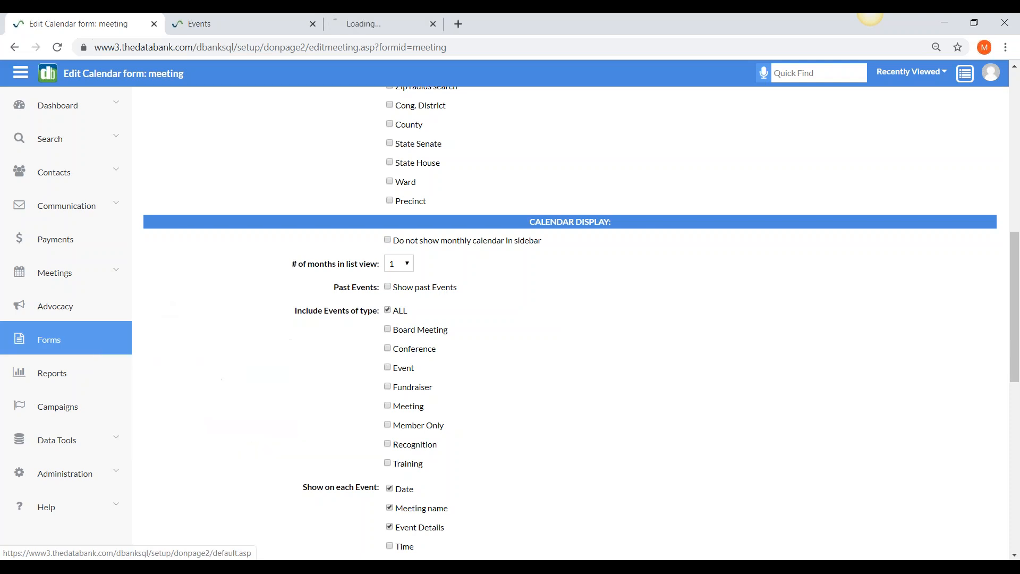
{"action": "left_click", "coordinate": [356, 31]}
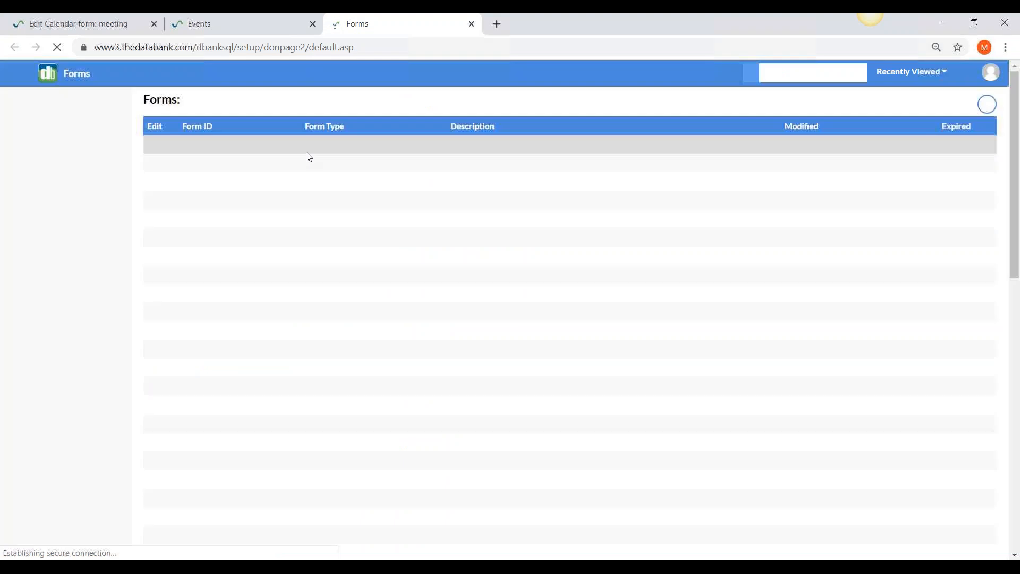
{"action": "left_click", "coordinate": [345, 127]}
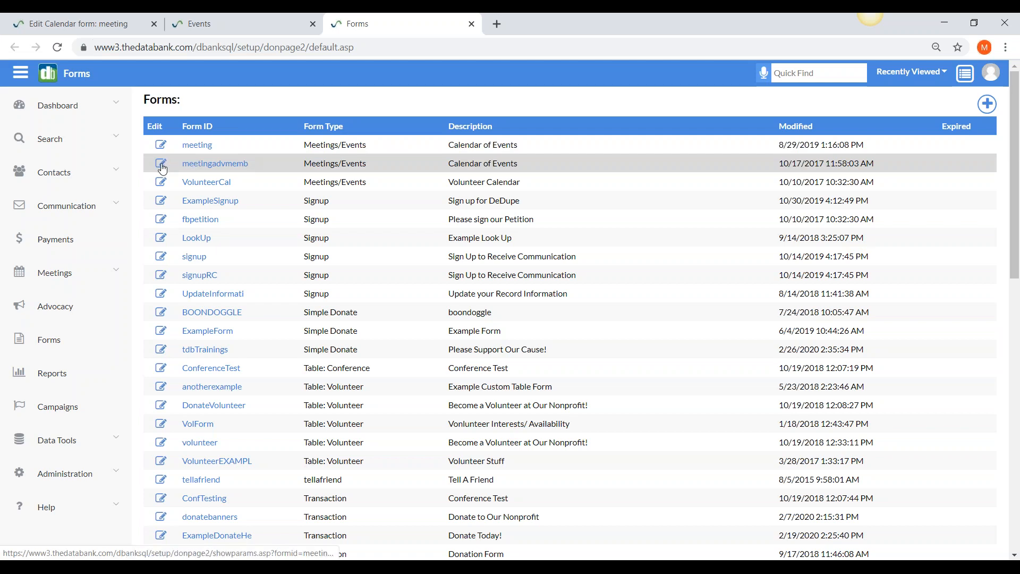
{"action": "left_click", "coordinate": [161, 166]}
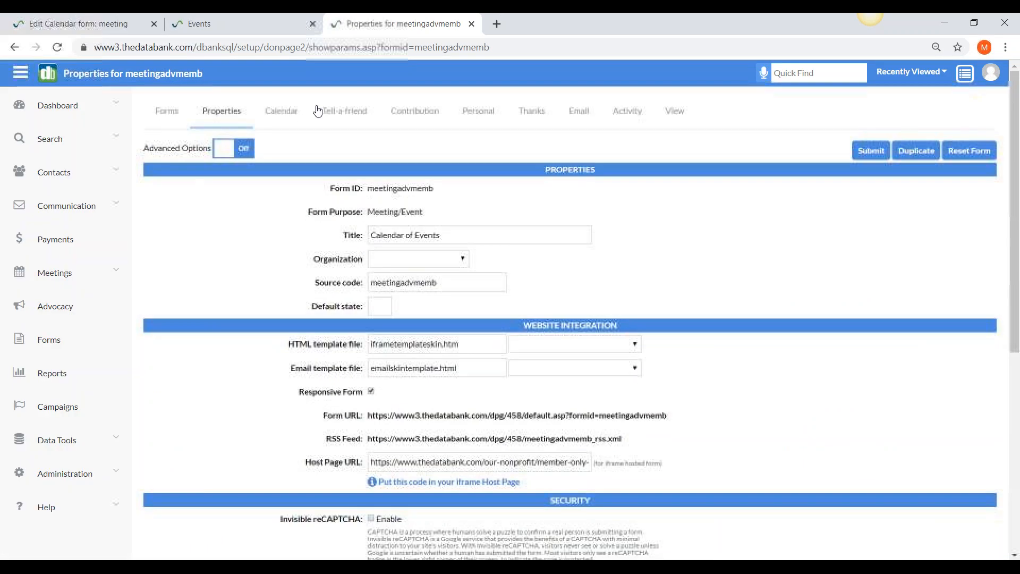
Open the "meetingadvmemb" form's Calendar settings and review its list months, past events, and included event types
{"action": "right_click", "coordinate": [295, 109]}
{"action": "key", "text": "Escape"}
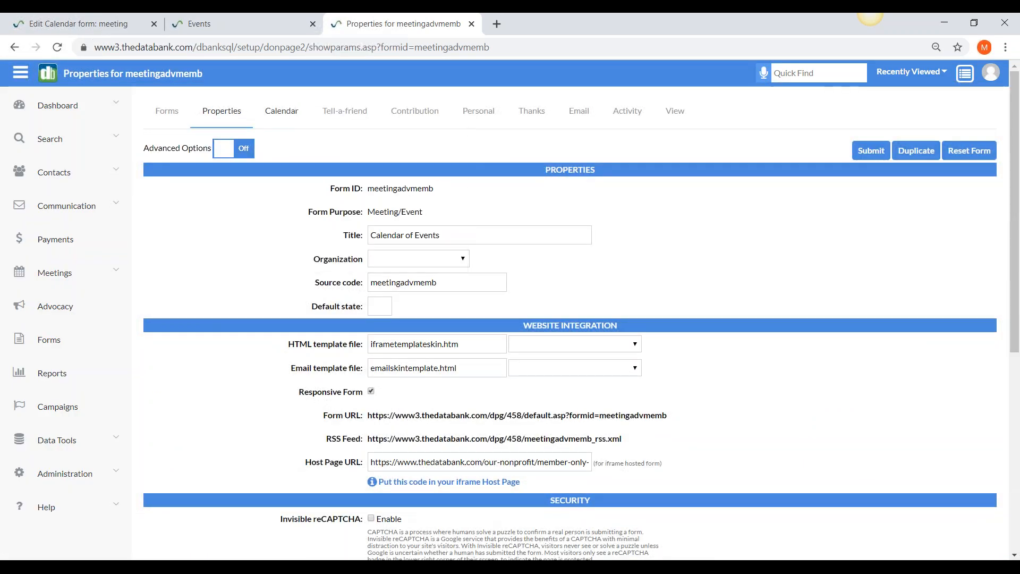
{"action": "left_click", "coordinate": [295, 109]}
{"action": "left_click_drag", "start_coordinate": [1015, 179], "coordinate": [1018, 318]}
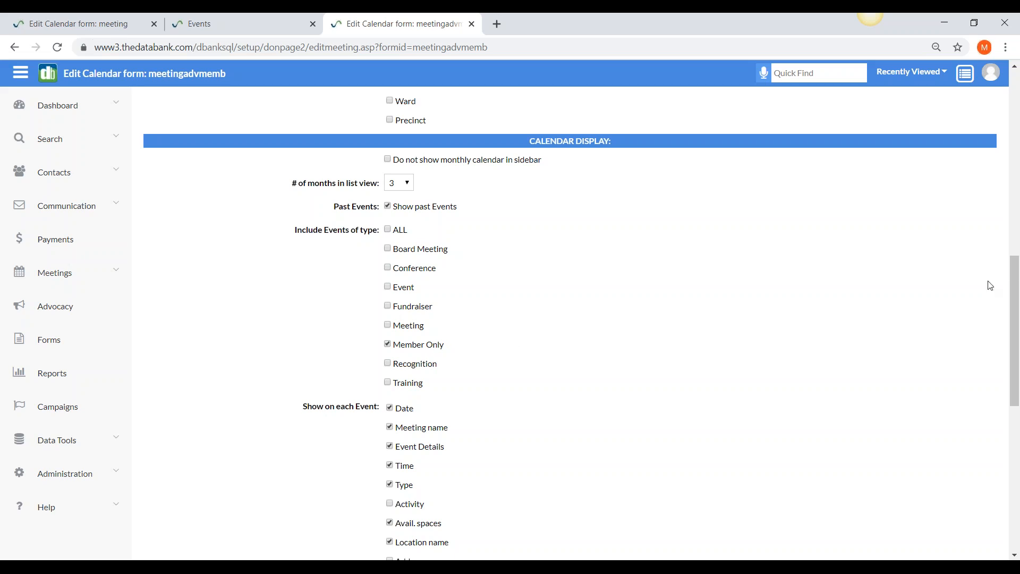
View the "meetingadvmemb" form's public page and examine the Member-only events calendar and its search filters
{"action": "right_click", "coordinate": [1018, 162]}
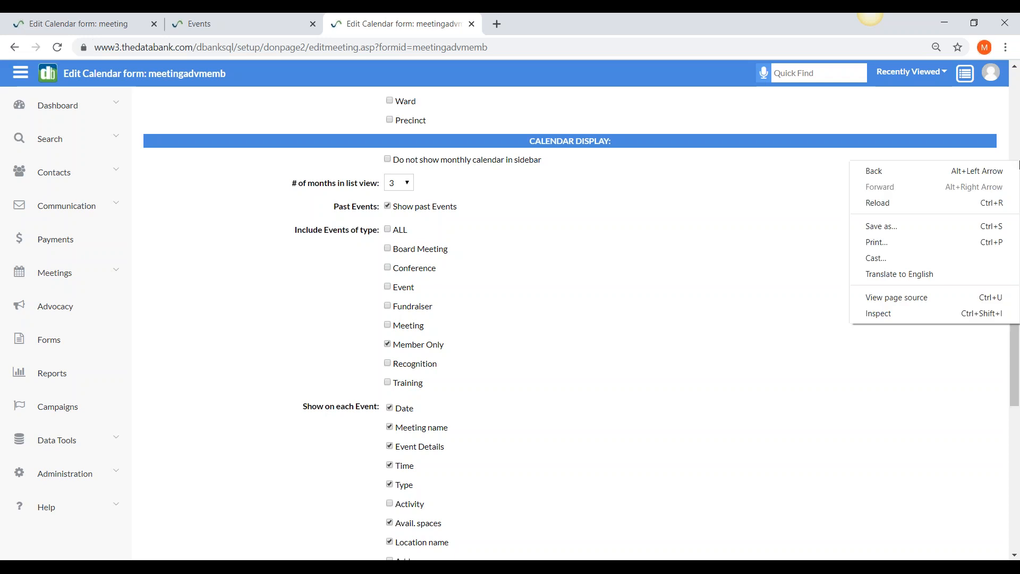
{"action": "left_click", "coordinate": [1019, 147]}
{"action": "left_click", "coordinate": [1016, 144]}
{"action": "left_click_drag", "start_coordinate": [1014, 137], "coordinate": [1015, 84]}
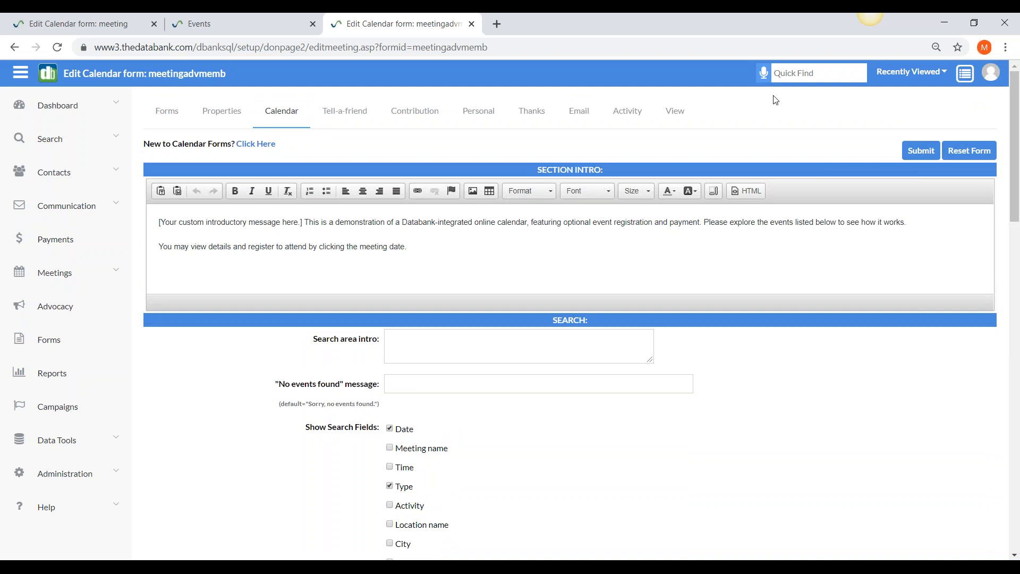
{"action": "left_click", "coordinate": [677, 111]}
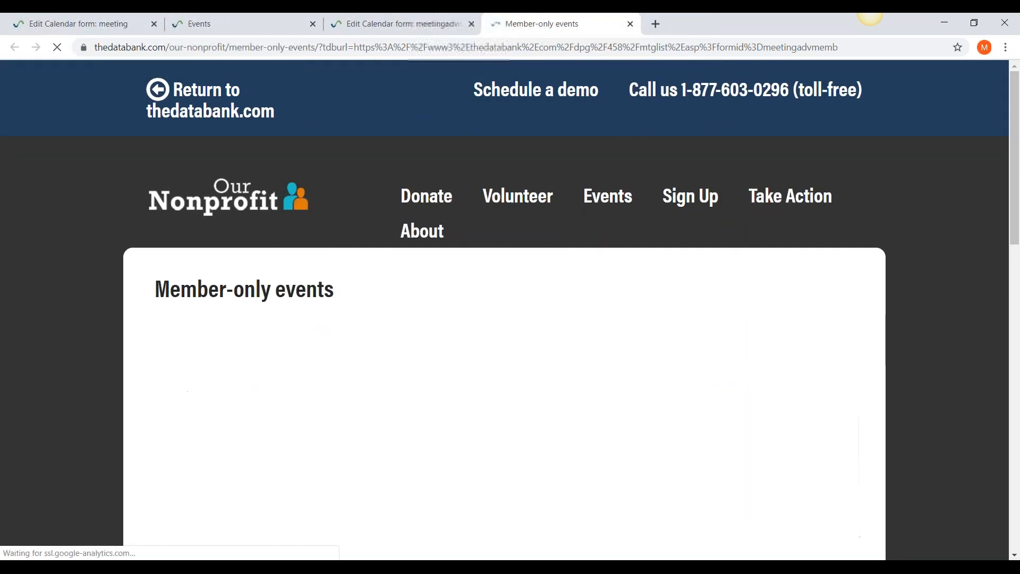
{"action": "scroll", "coordinate": [505, 311], "scroll_direction": "down", "scroll_amount": 1}
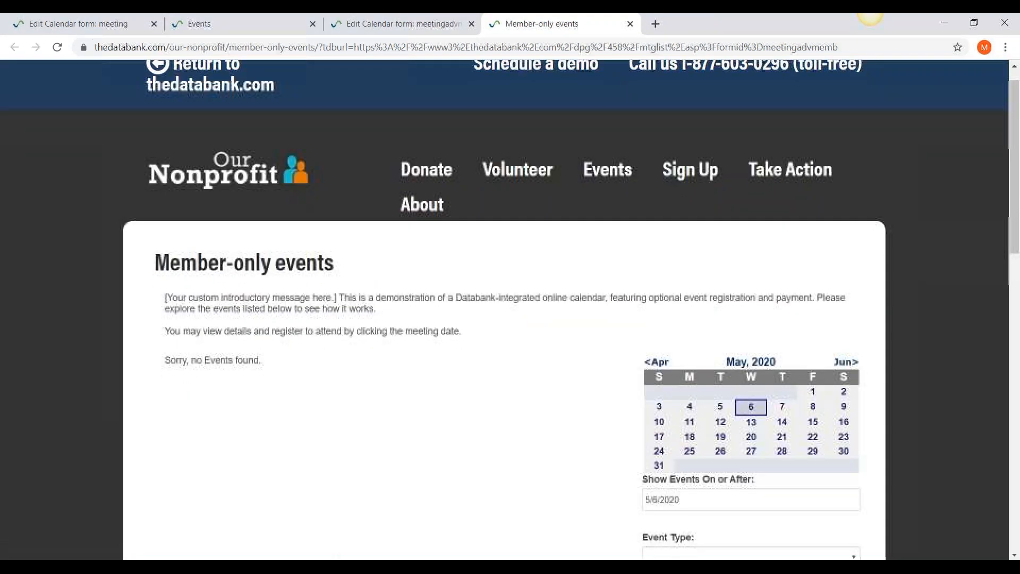
{"action": "scroll", "coordinate": [504, 311], "scroll_direction": "down", "scroll_amount": 3}
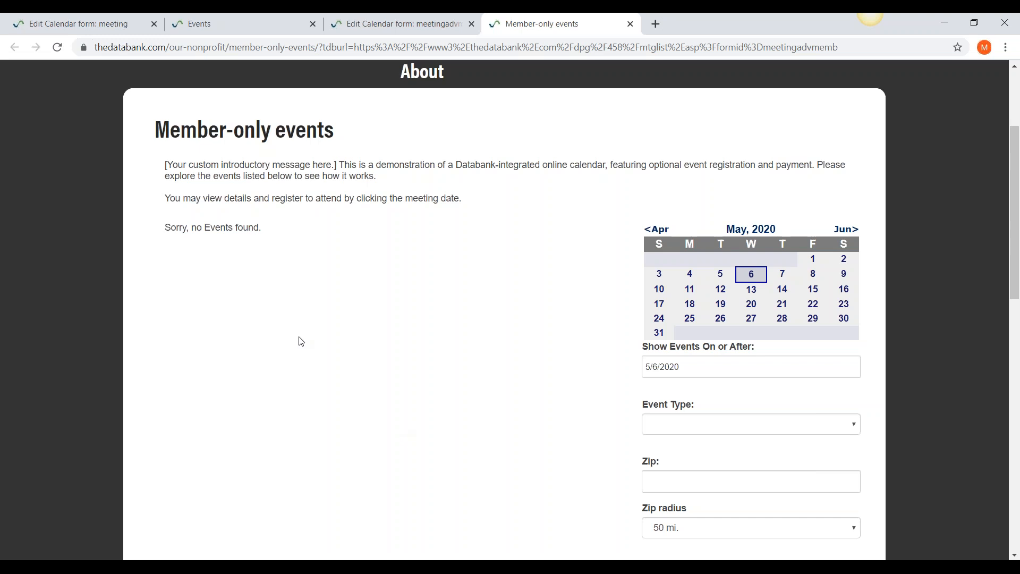
{"action": "scroll", "coordinate": [301, 342], "scroll_direction": "up", "scroll_amount": 3}
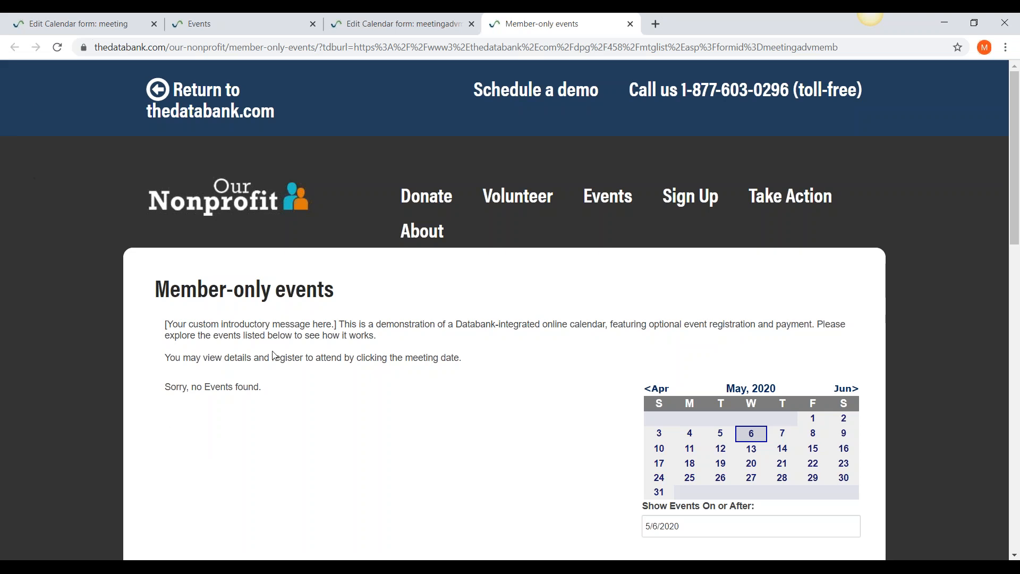
Return to the "meeting" form's Calendar settings and review the Registration section, including the signup-link text
{"action": "left_click", "coordinate": [108, 23]}
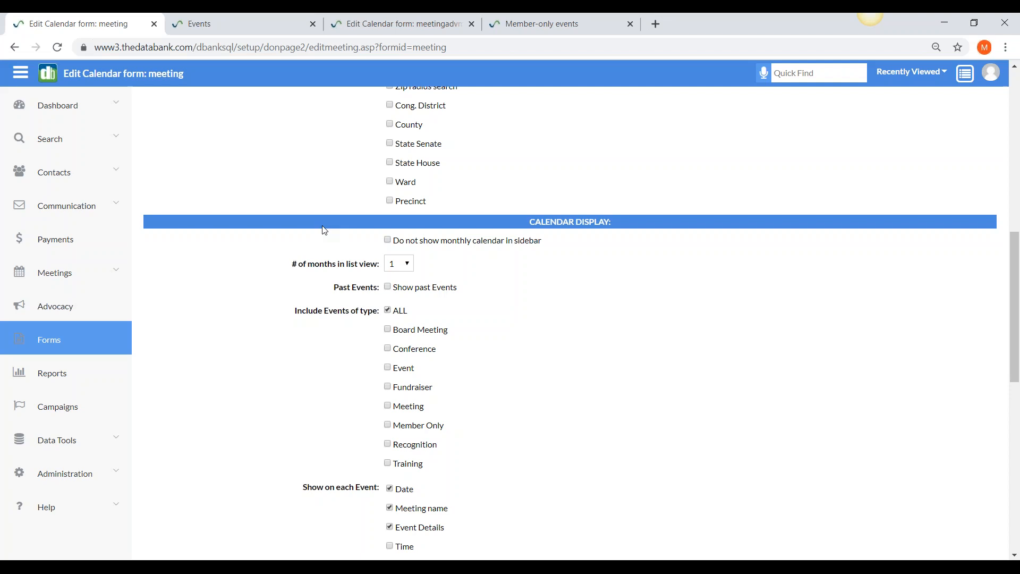
{"action": "scroll", "coordinate": [325, 230], "scroll_direction": "down", "scroll_amount": 9}
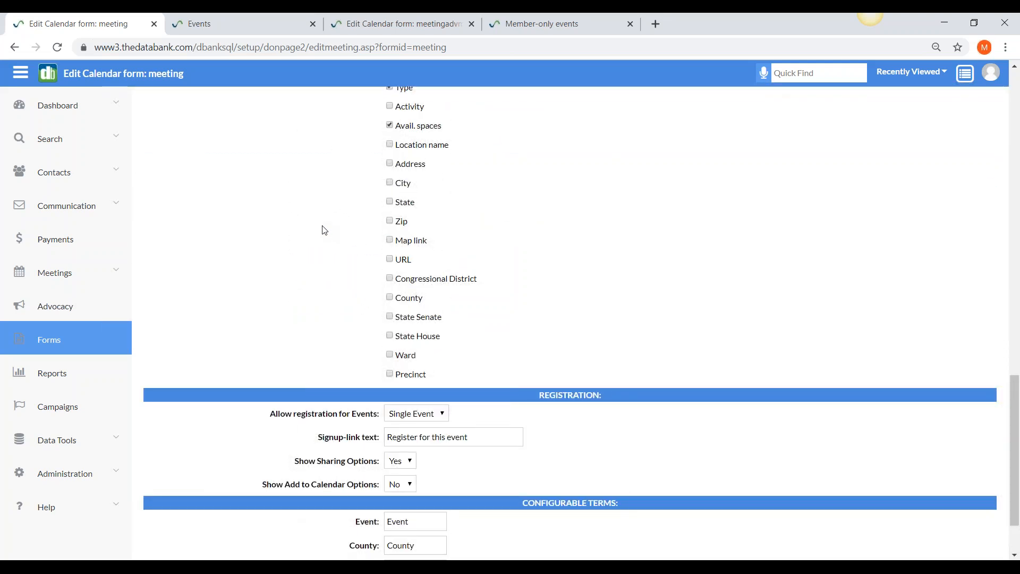
{"action": "scroll", "coordinate": [325, 230], "scroll_direction": "down", "scroll_amount": 2}
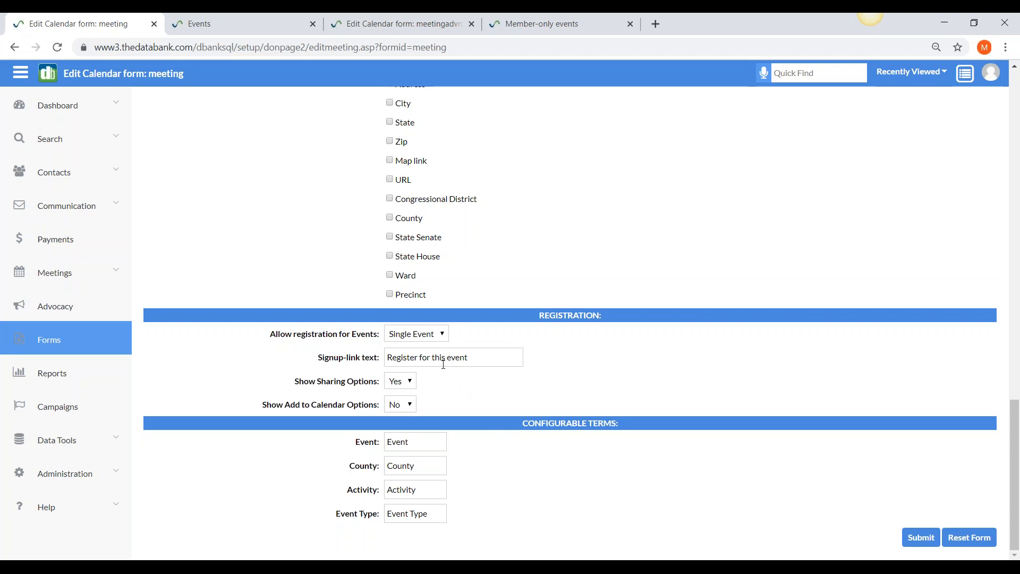
{"action": "left_click", "coordinate": [470, 362]}
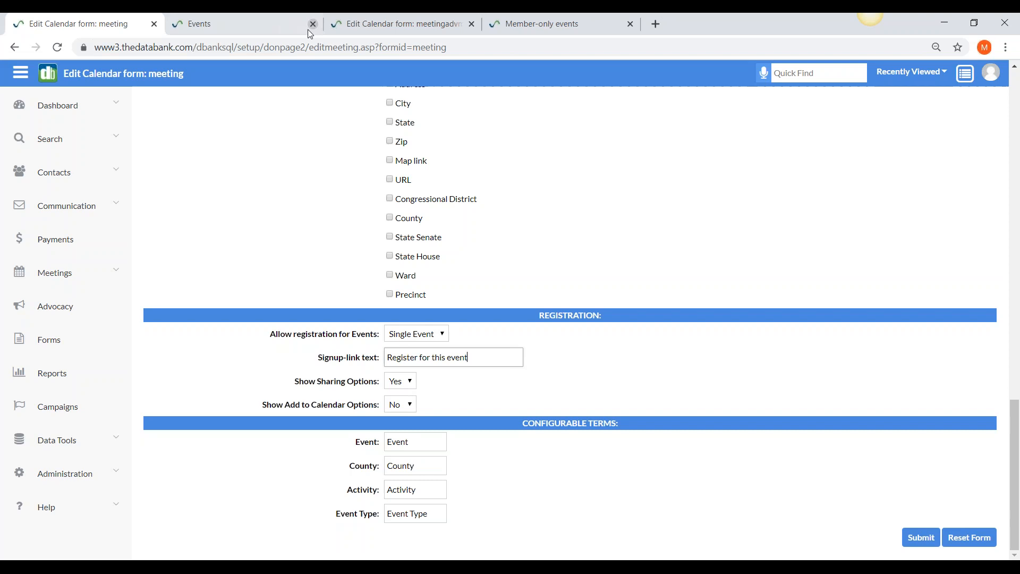
Open the details of Annual Event CAAL 2020 from the public Events page and examine its sharing options
{"action": "left_click", "coordinate": [366, 25]}
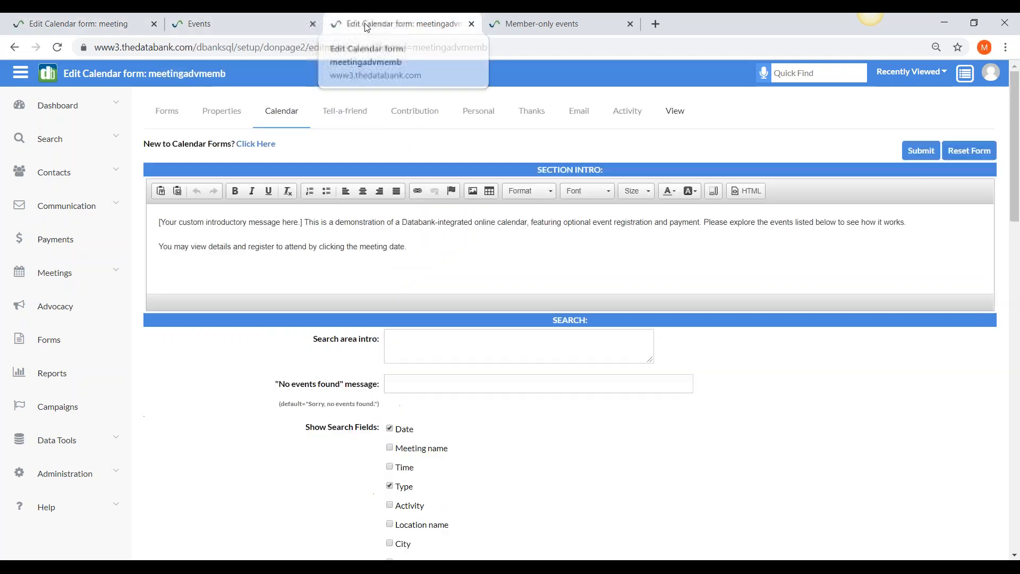
{"action": "left_click", "coordinate": [250, 24]}
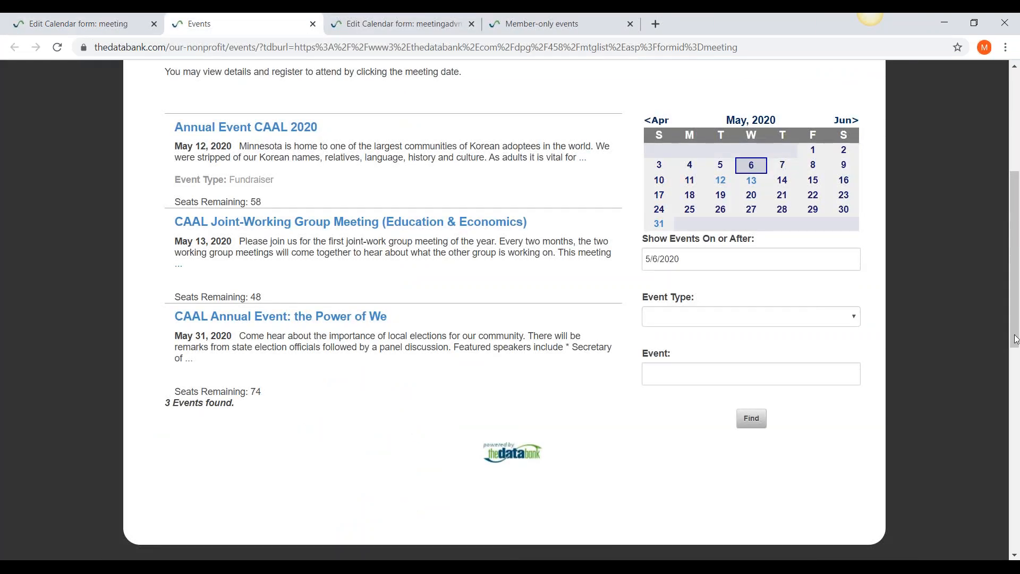
{"action": "left_click_drag", "start_coordinate": [1014, 331], "coordinate": [1013, 269]}
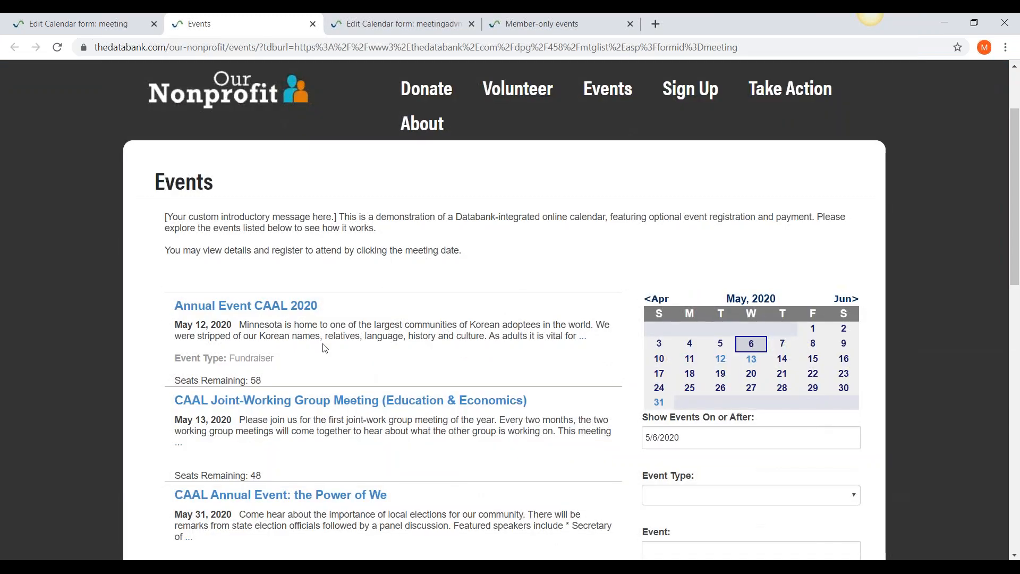
{"action": "left_click", "coordinate": [278, 306]}
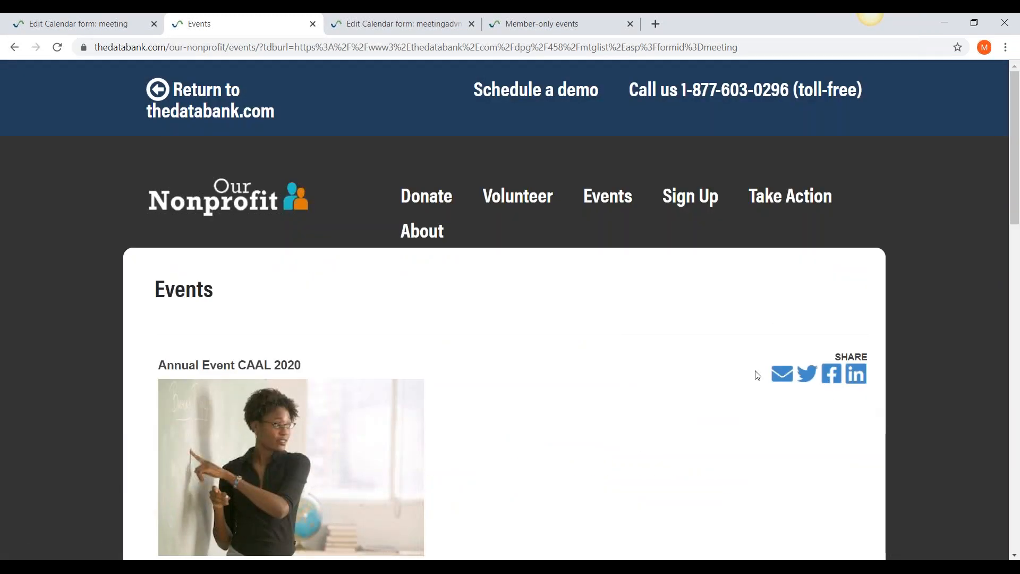
Set Show Sharing Options to No in the "meeting" form's Registration section and save the form
{"action": "left_click", "coordinate": [75, 24]}
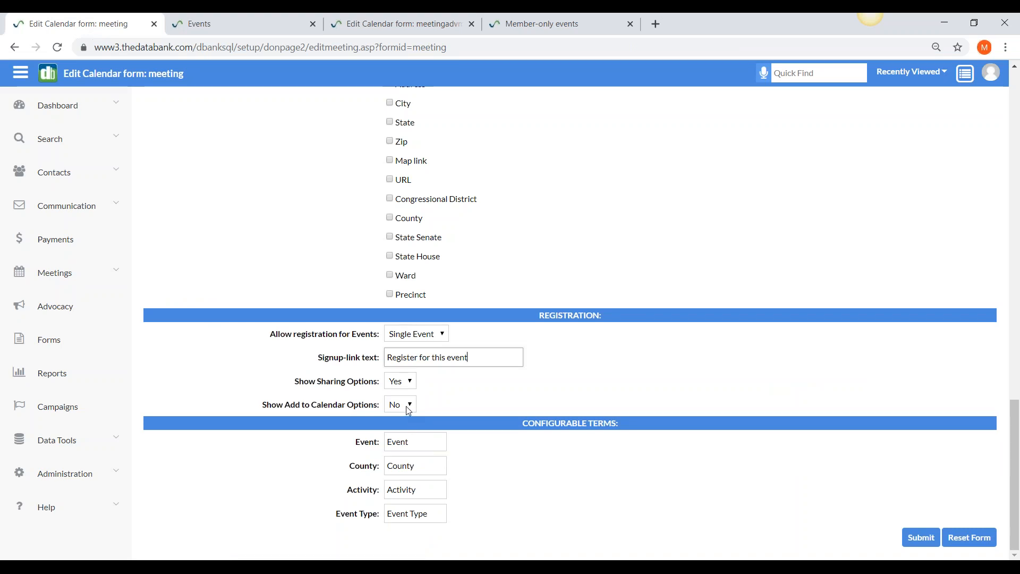
{"action": "right_click", "coordinate": [400, 388]}
{"action": "left_click", "coordinate": [394, 387]}
{"action": "left_click", "coordinate": [394, 387]}
{"action": "left_click", "coordinate": [397, 394]}
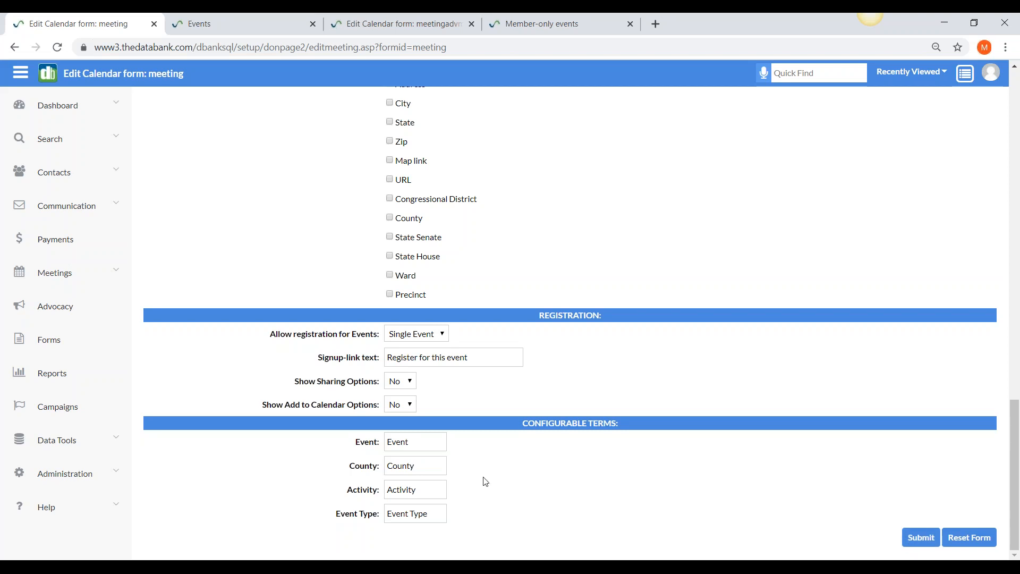
{"action": "left_click", "coordinate": [915, 538]}
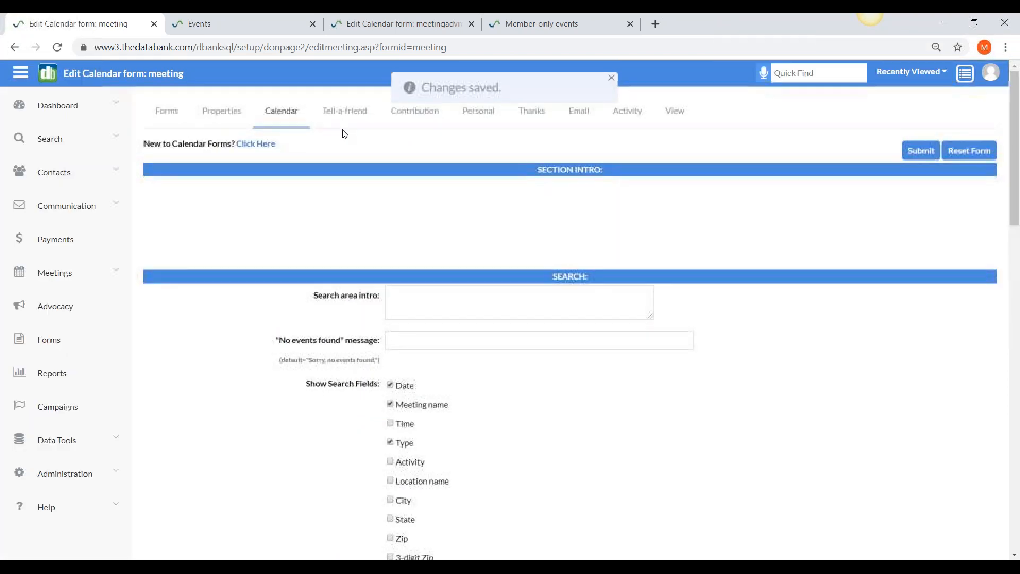
Reload the public Events page and open the Annual Event CAAL 2020 details to check its sharing options
{"action": "left_click", "coordinate": [248, 24]}
{"action": "key", "text": "F5"}
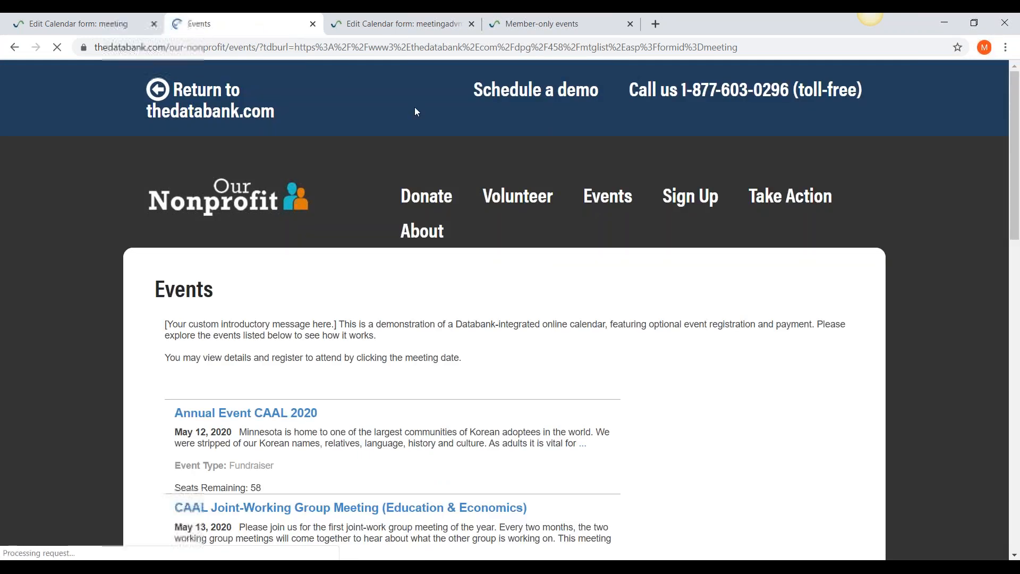
{"action": "right_click", "coordinate": [250, 414]}
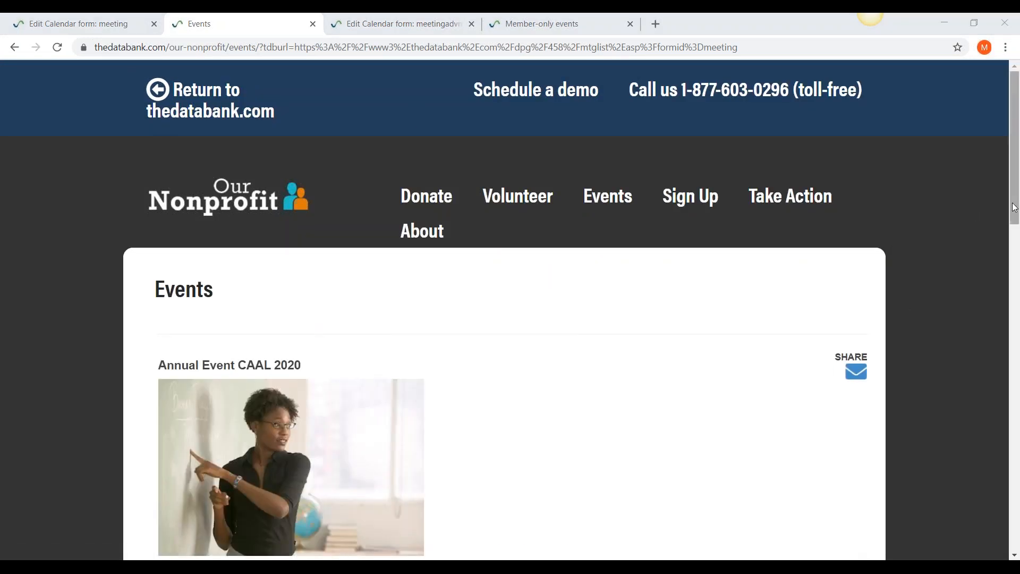
{"action": "scroll", "coordinate": [1014, 227], "scroll_direction": "down", "scroll_amount": 4}
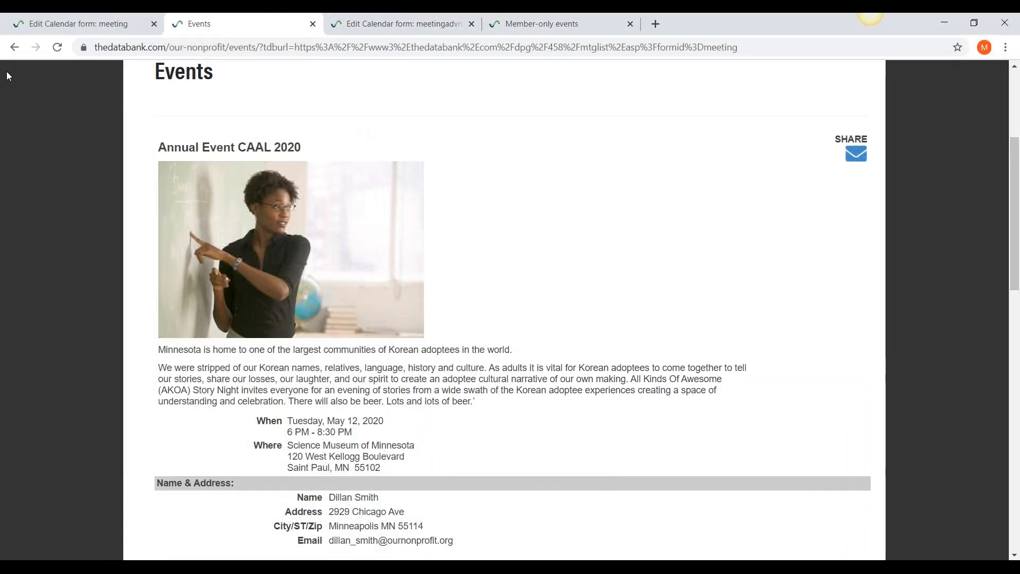
Return to the "meeting" form's settings and review its Tell-a-friend setup texts and allowed URLs
{"action": "left_click", "coordinate": [58, 25]}
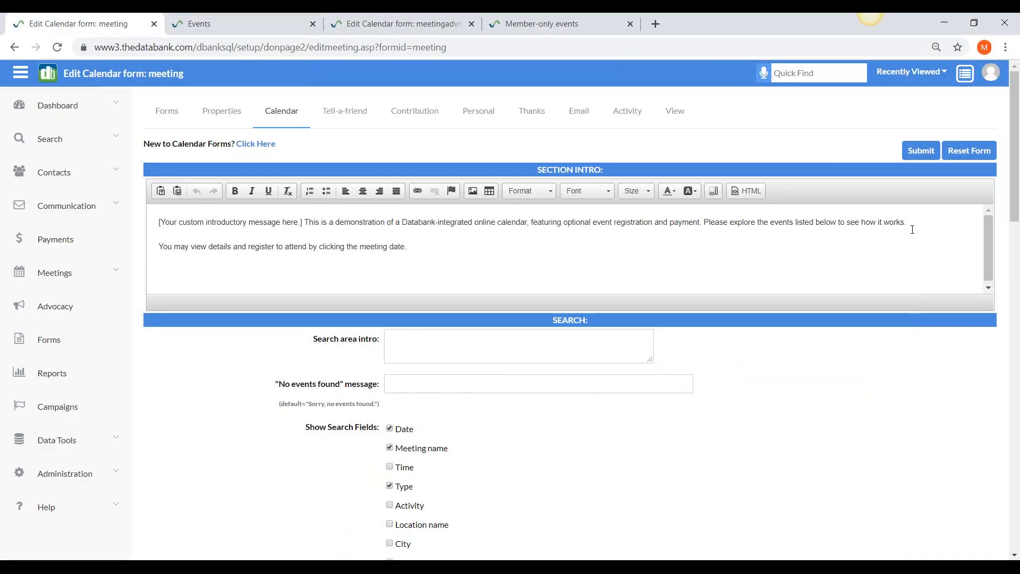
{"action": "left_click_drag", "start_coordinate": [1012, 207], "coordinate": [1012, 209]}
{"action": "left_click_drag", "start_coordinate": [1019, 424], "coordinate": [1019, 173]}
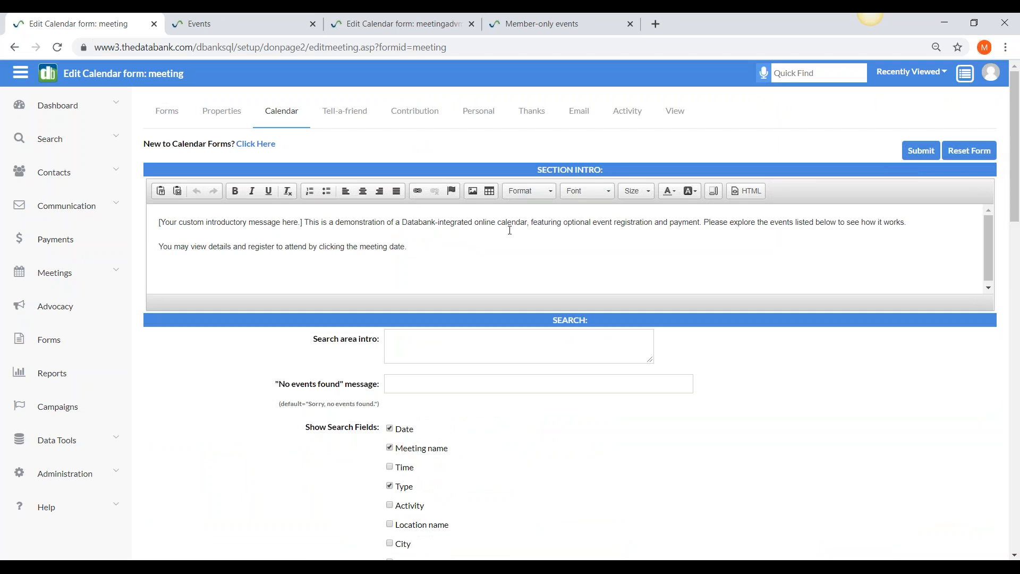
{"action": "left_click", "coordinate": [375, 125]}
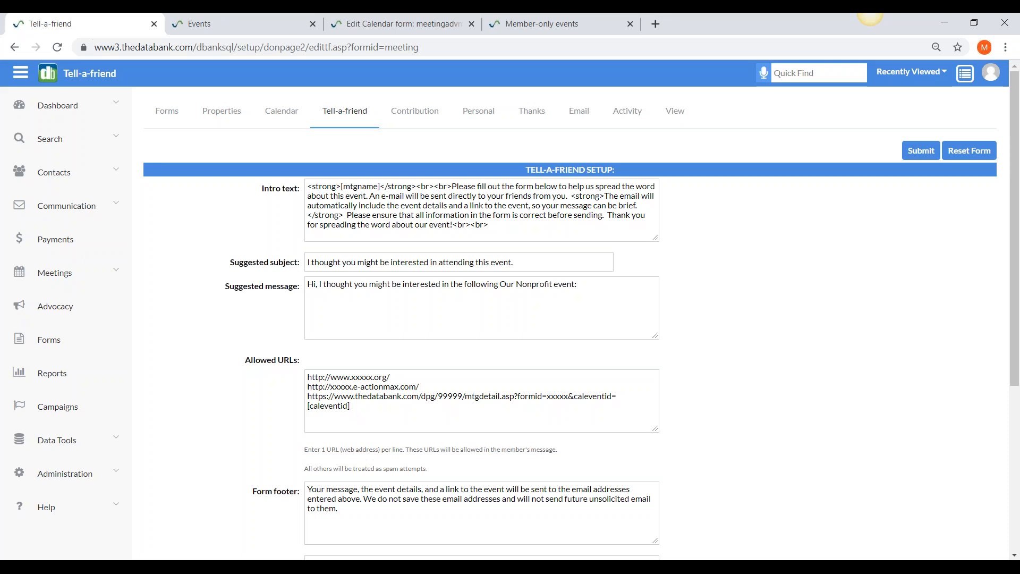
In the form's Contribution settings, accept only Visa, MasterCard, American Express, Discover and Check as payment methods, and save
{"action": "left_click", "coordinate": [413, 123]}
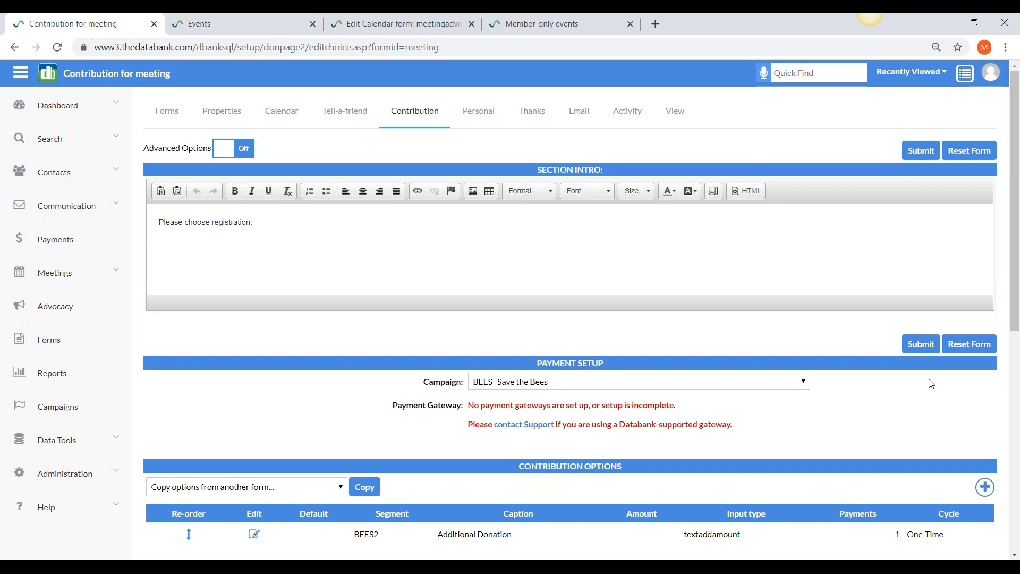
{"action": "scroll", "coordinate": [997, 390], "scroll_direction": "down", "scroll_amount": 4}
{"action": "left_click_drag", "start_coordinate": [1015, 389], "coordinate": [1003, 505]}
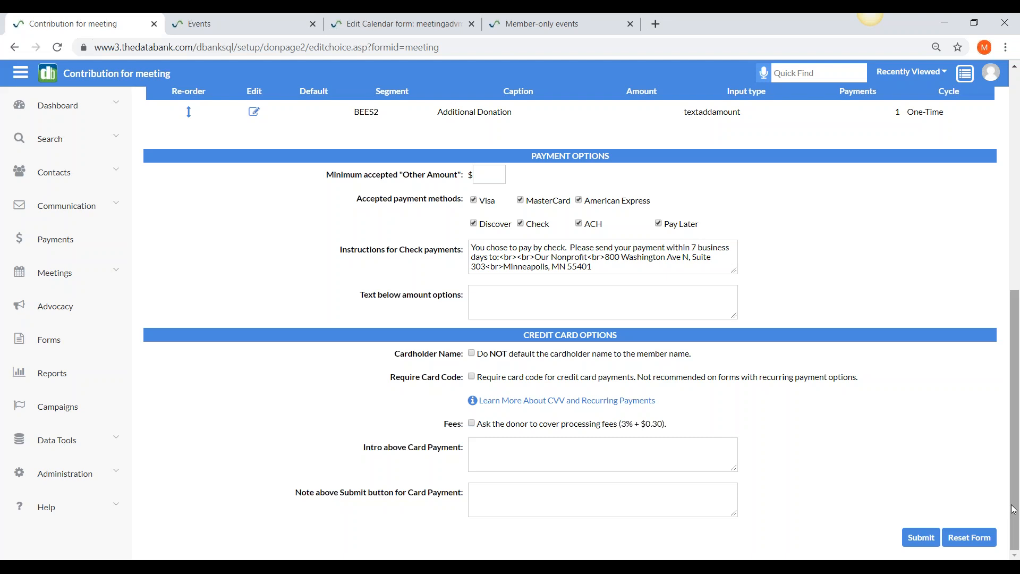
{"action": "mouse_move", "coordinate": [1013, 509]}
{"action": "left_mouse_down"}
{"action": "mouse_move", "coordinate": [1017, 278]}
{"action": "mouse_move", "coordinate": [1016, 499]}
{"action": "left_mouse_up"}
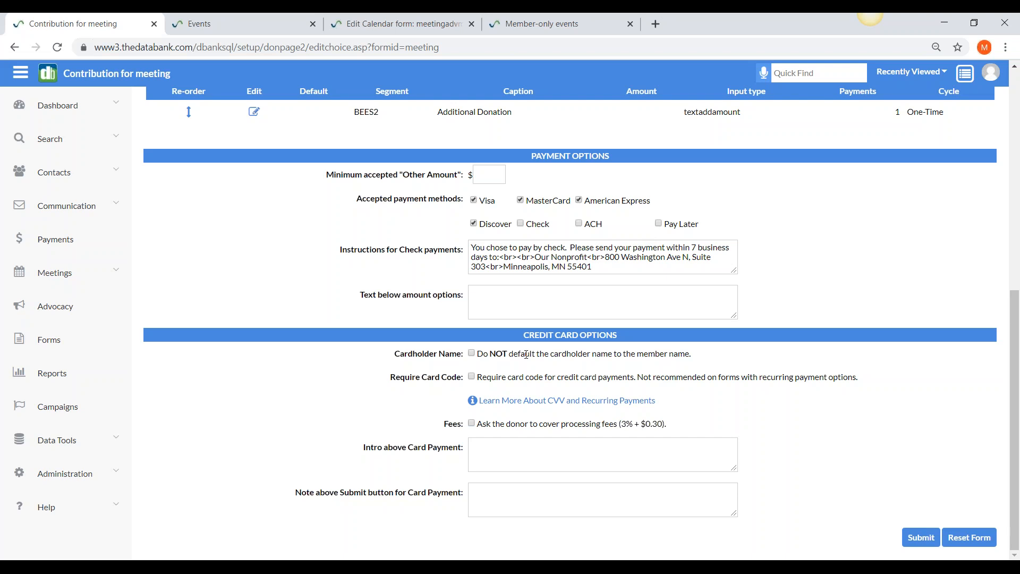
{"action": "left_click", "coordinate": [520, 223]}
{"action": "left_click", "coordinate": [926, 537]}
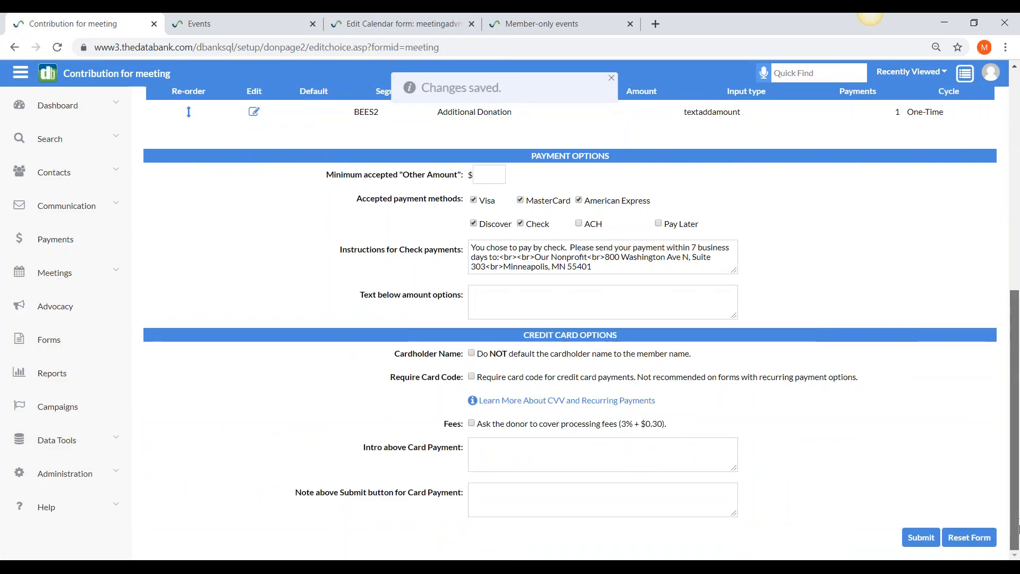
{"action": "left_click", "coordinate": [575, 309]}
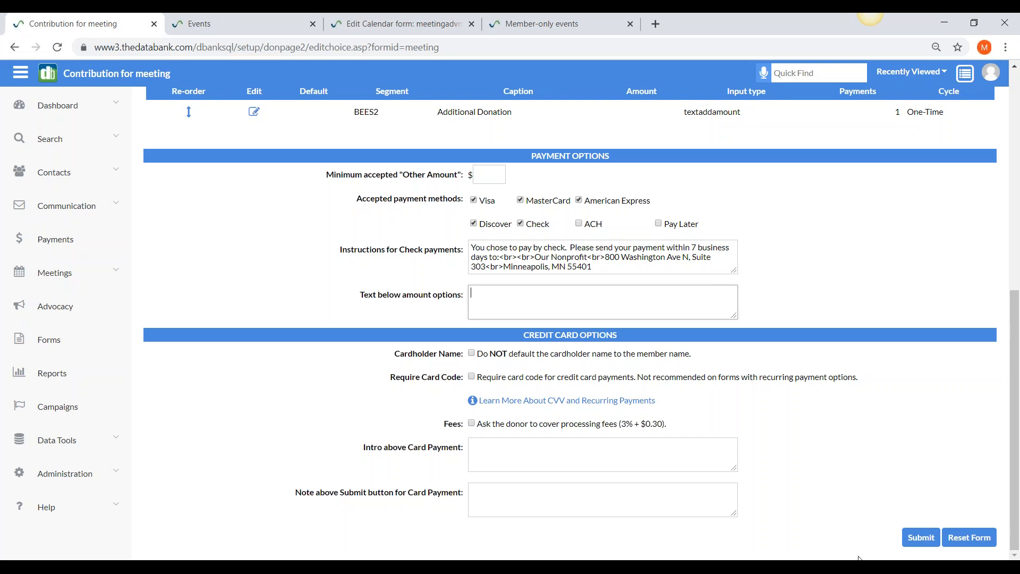
{"action": "left_click", "coordinate": [918, 538]}
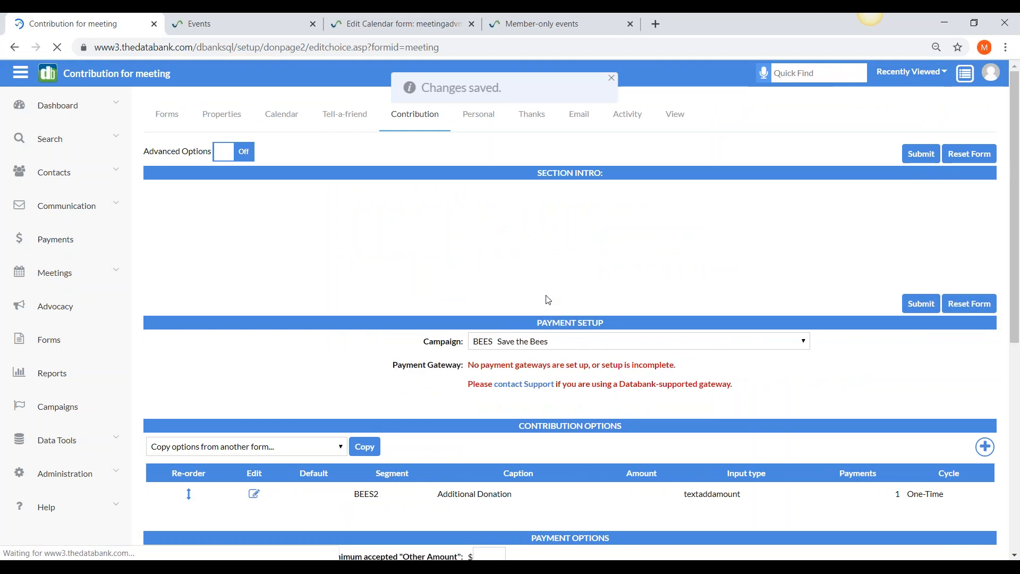
Add Street Address, City and State to the form's Personal section, ordered between Name and Zip
{"action": "left_click", "coordinate": [478, 111]}
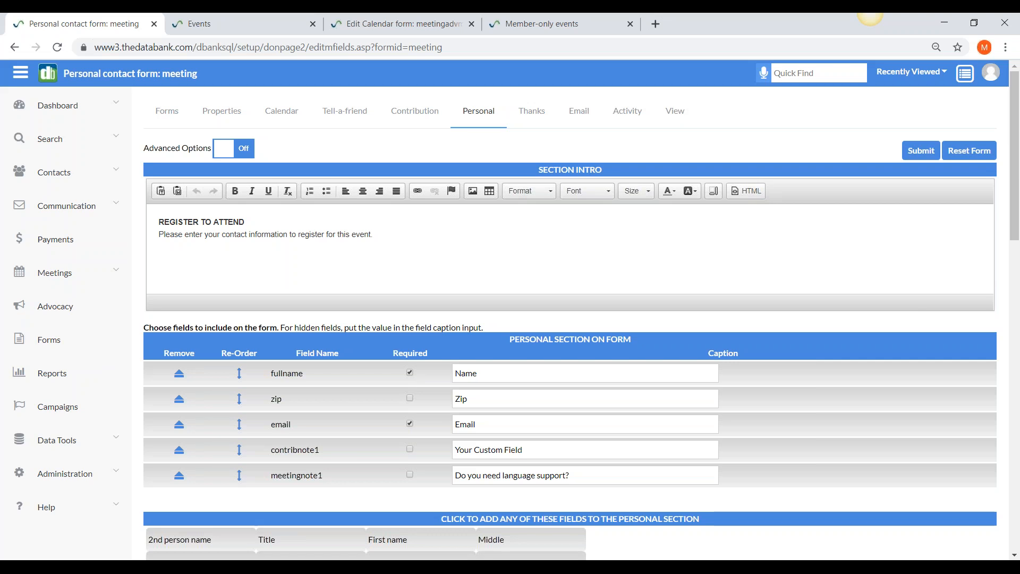
{"action": "left_click_drag", "start_coordinate": [1015, 109], "coordinate": [1017, 182]}
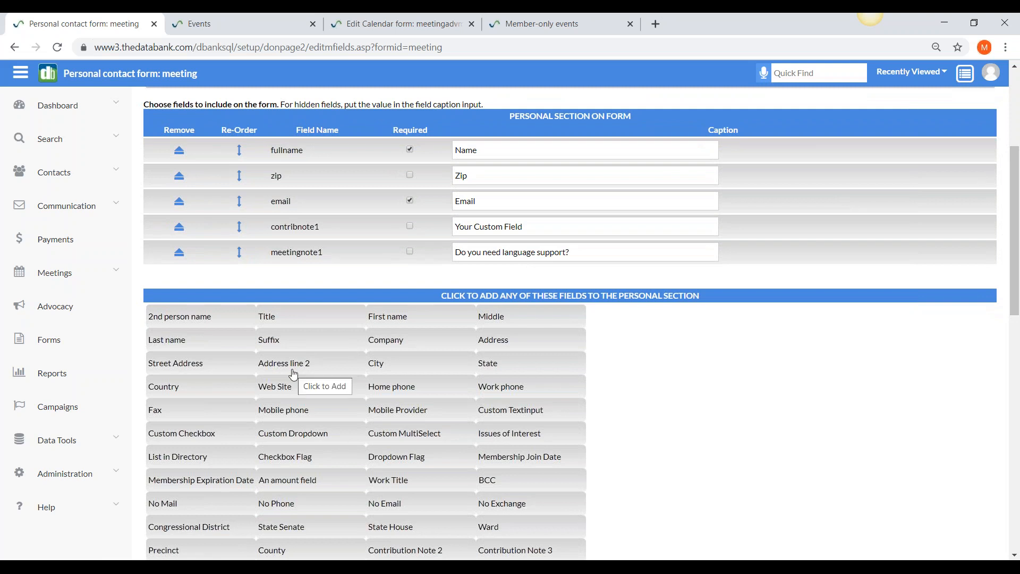
{"action": "left_click", "coordinate": [211, 366]}
{"action": "left_click_drag", "start_coordinate": [238, 277], "coordinate": [241, 175]}
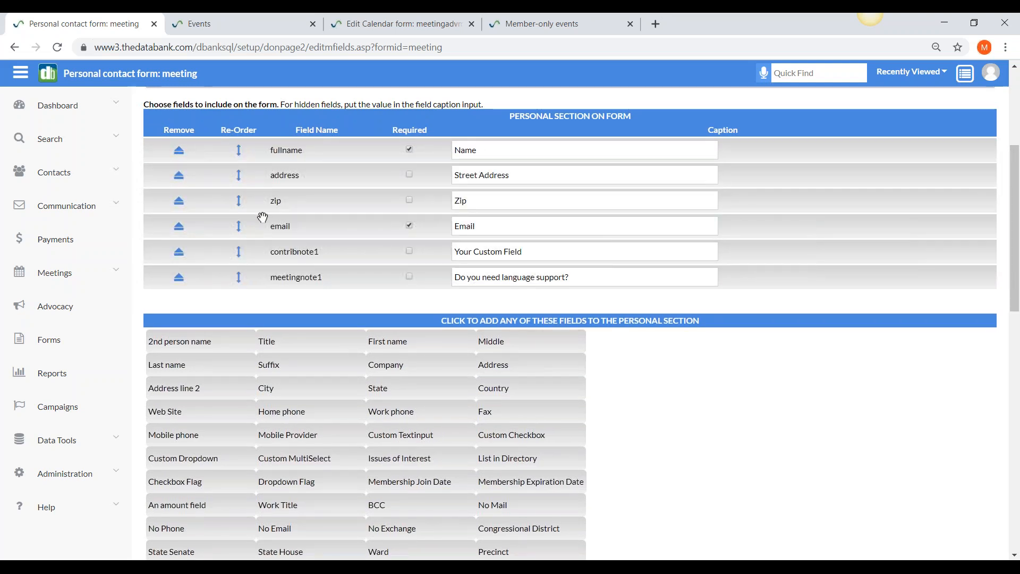
{"action": "left_click_drag", "start_coordinate": [308, 388], "coordinate": [309, 248]}
{"action": "left_click", "coordinate": [282, 390]}
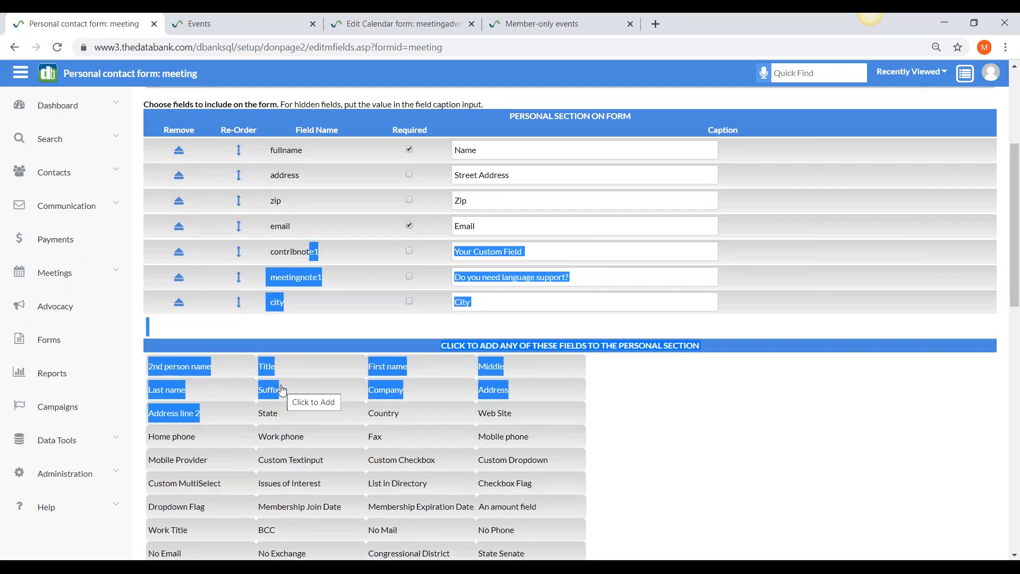
{"action": "left_click", "coordinate": [305, 413]}
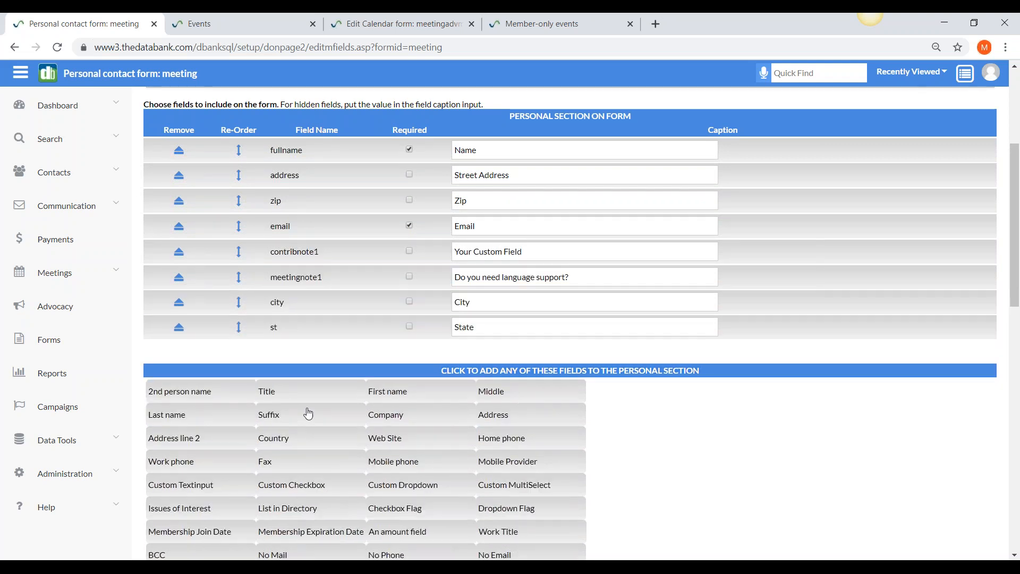
{"action": "left_click_drag", "start_coordinate": [223, 298], "coordinate": [232, 195]}
{"action": "left_click_drag", "start_coordinate": [237, 328], "coordinate": [247, 227]}
{"action": "right_click", "coordinate": [247, 227]}
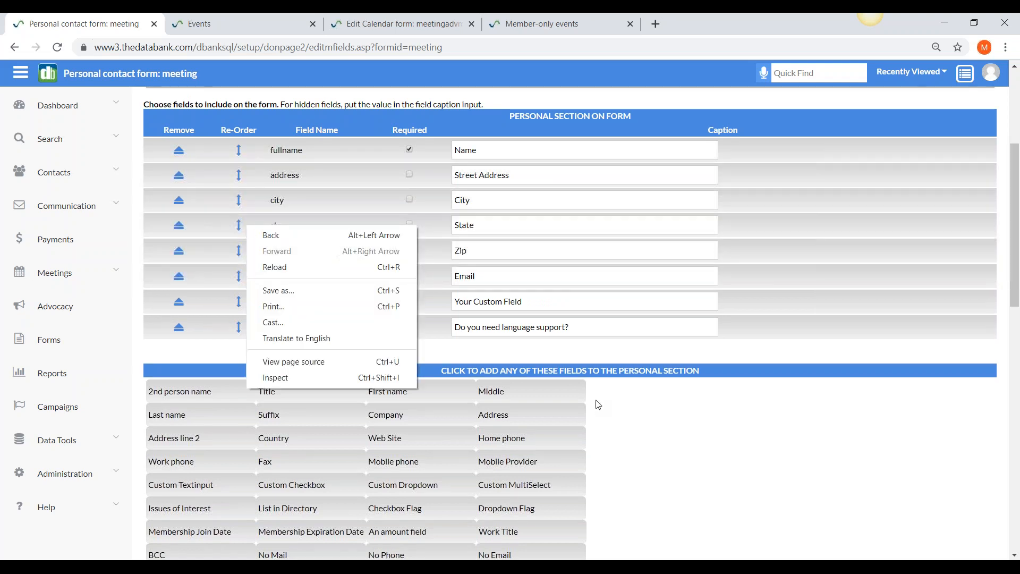
{"action": "right_click", "coordinate": [671, 452]}
On the public event page, choose the $10.00 Advocate Price registration, continue as the same person, and examine the registration fields
{"action": "left_click", "coordinate": [282, 34]}
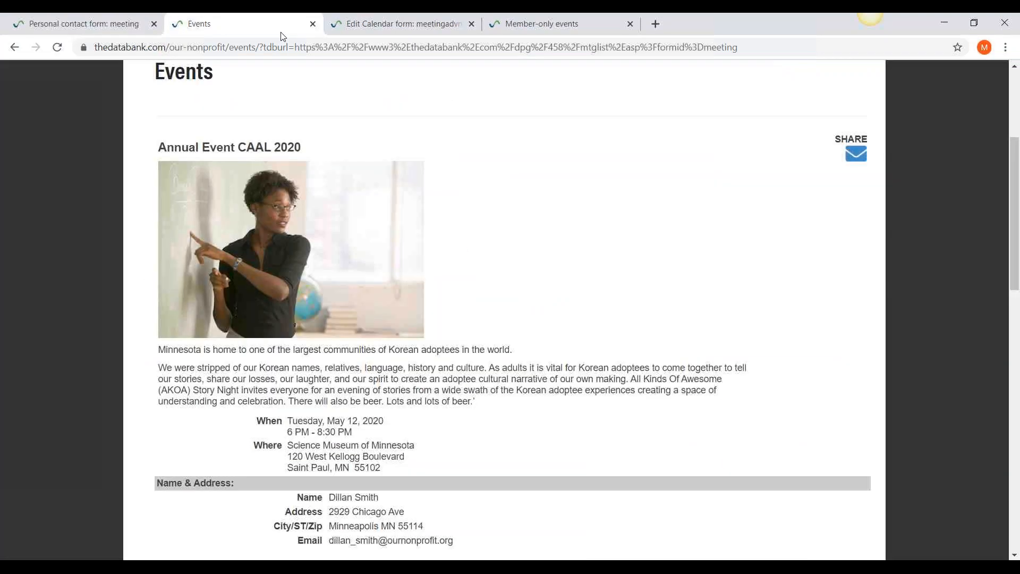
{"action": "left_click", "coordinate": [1017, 367]}
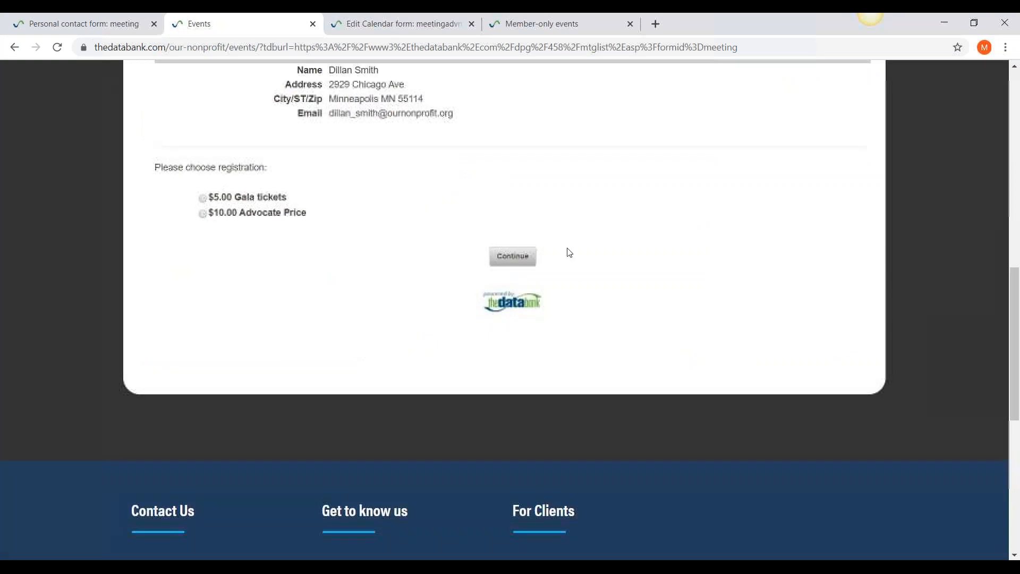
{"action": "left_click", "coordinate": [205, 215]}
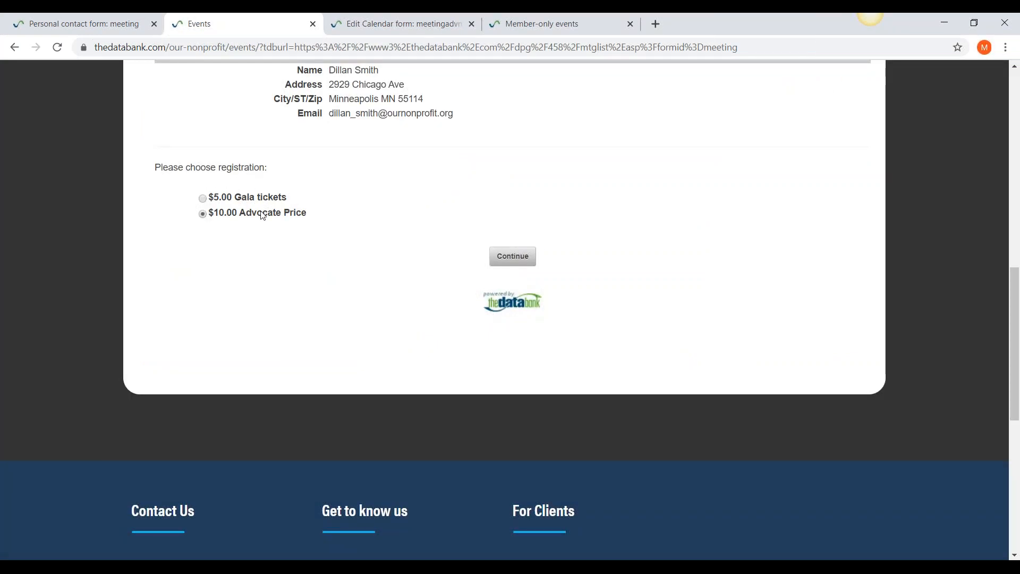
{"action": "left_click", "coordinate": [531, 254]}
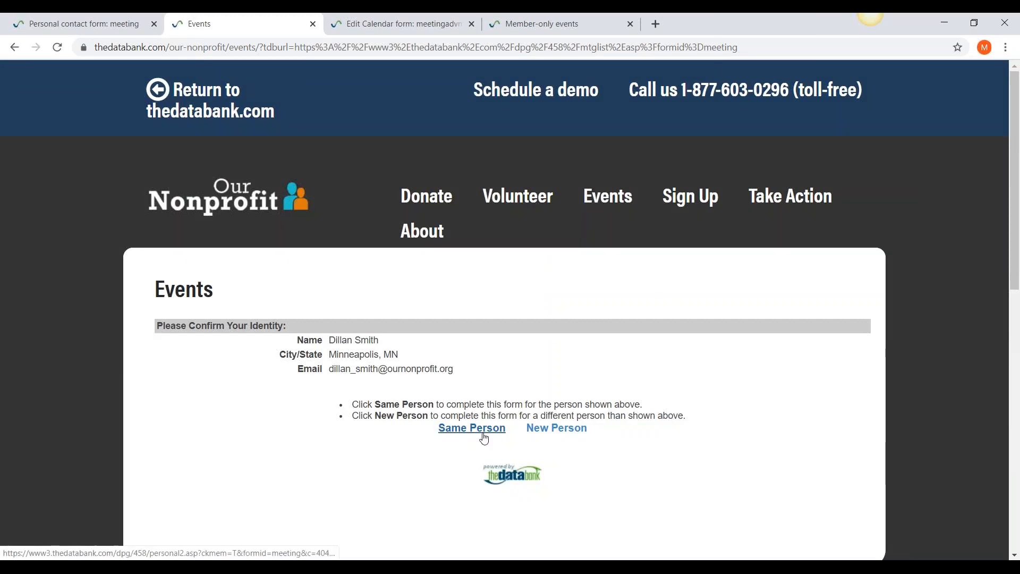
{"action": "left_click", "coordinate": [484, 438]}
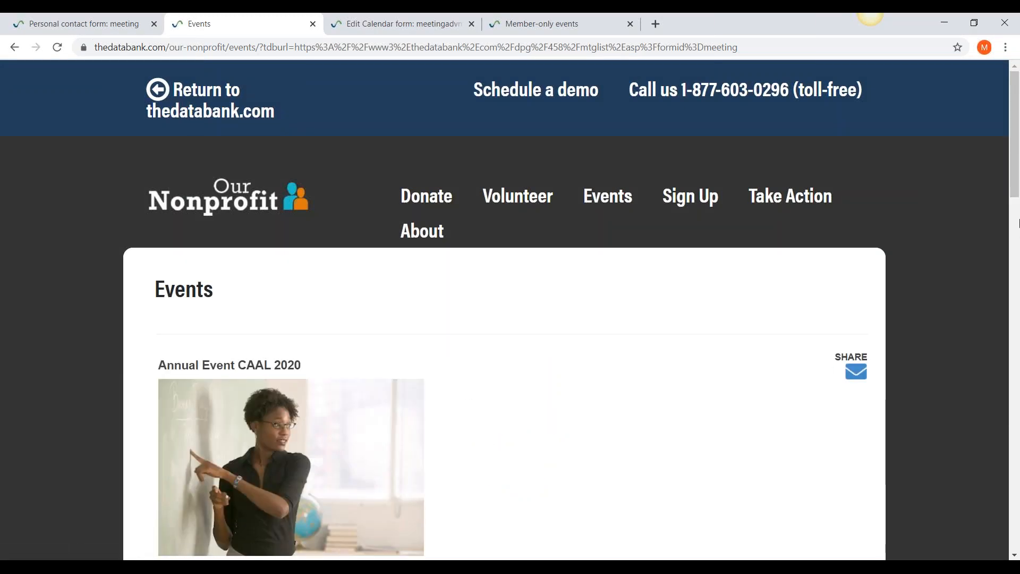
{"action": "left_click_drag", "start_coordinate": [1015, 167], "coordinate": [1018, 344]}
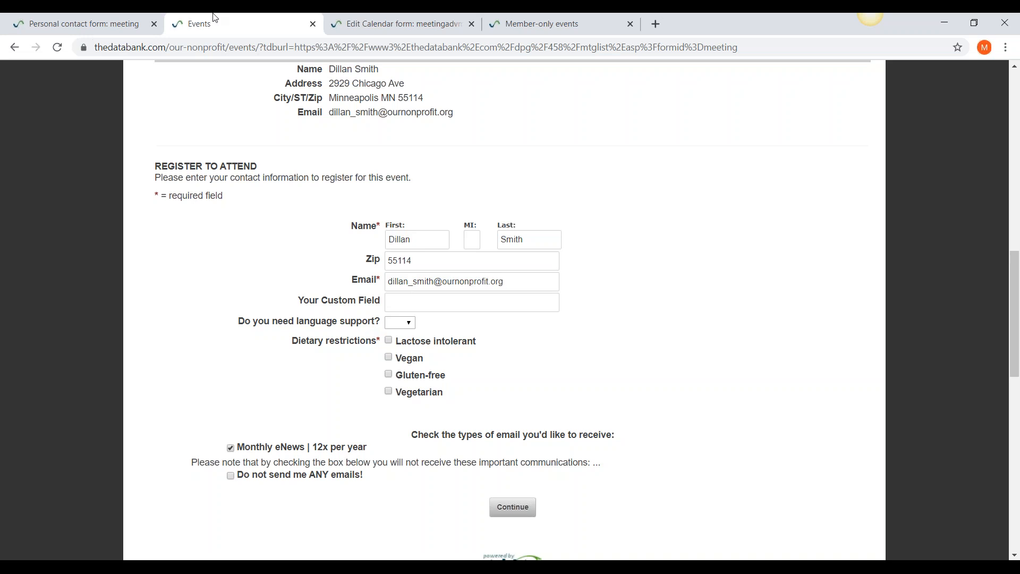
Back in the form's Personal section, remove the "Your Custom Field" and "Do you need language support?" fields
{"action": "right_click", "coordinate": [107, 28]}
{"action": "left_click", "coordinate": [106, 29]}
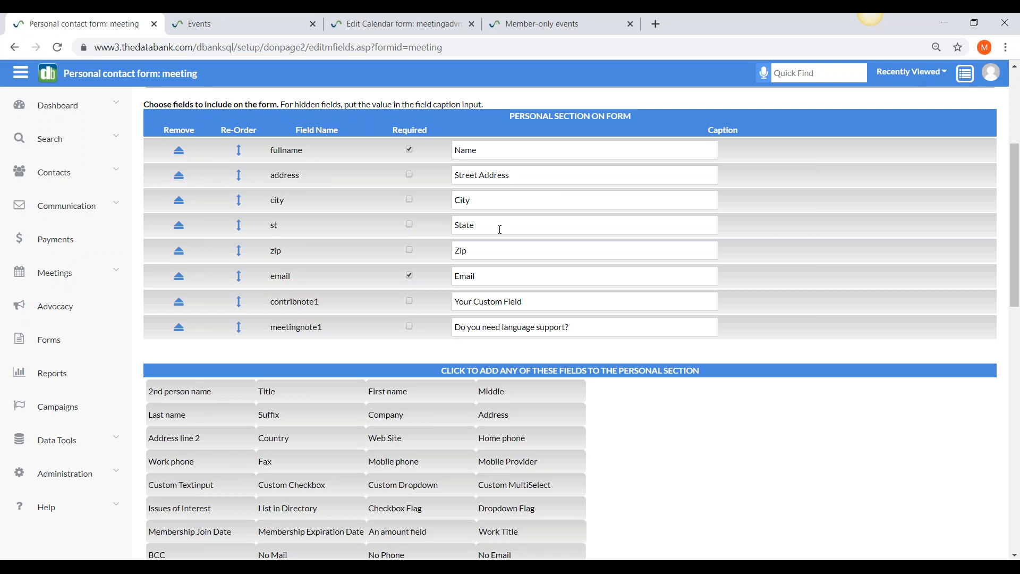
{"action": "left_click", "coordinate": [182, 305]}
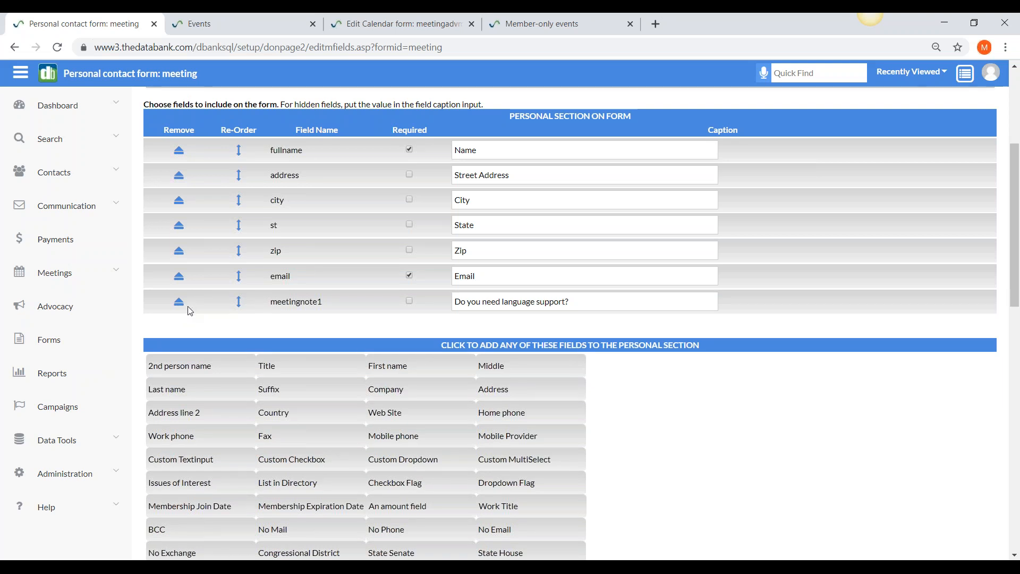
{"action": "left_click", "coordinate": [179, 302]}
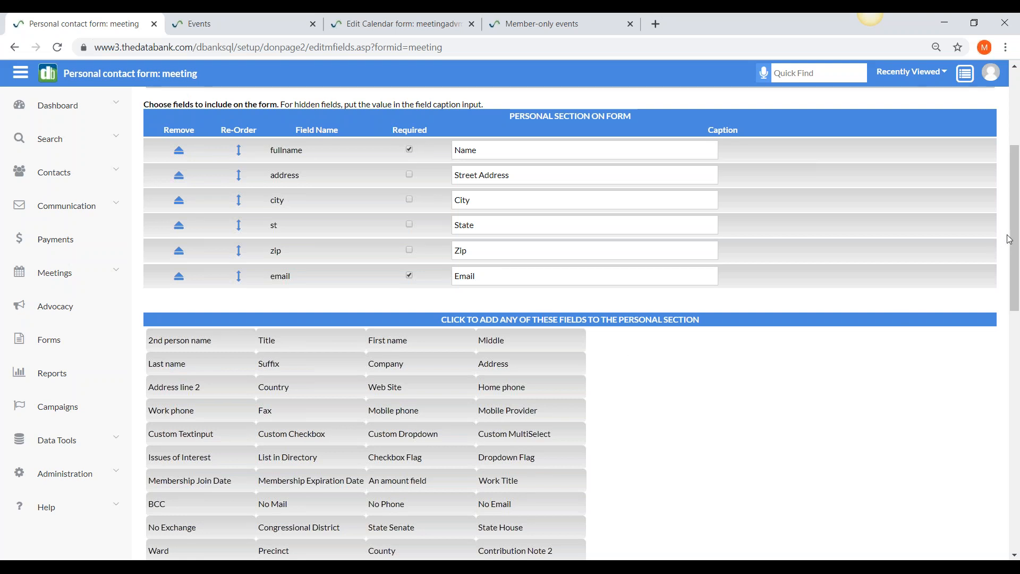
Include Text Messages among the publications contacts can subscribe to, alongside Monthly eNews, and save the Personal settings
{"action": "right_click", "coordinate": [1012, 274]}
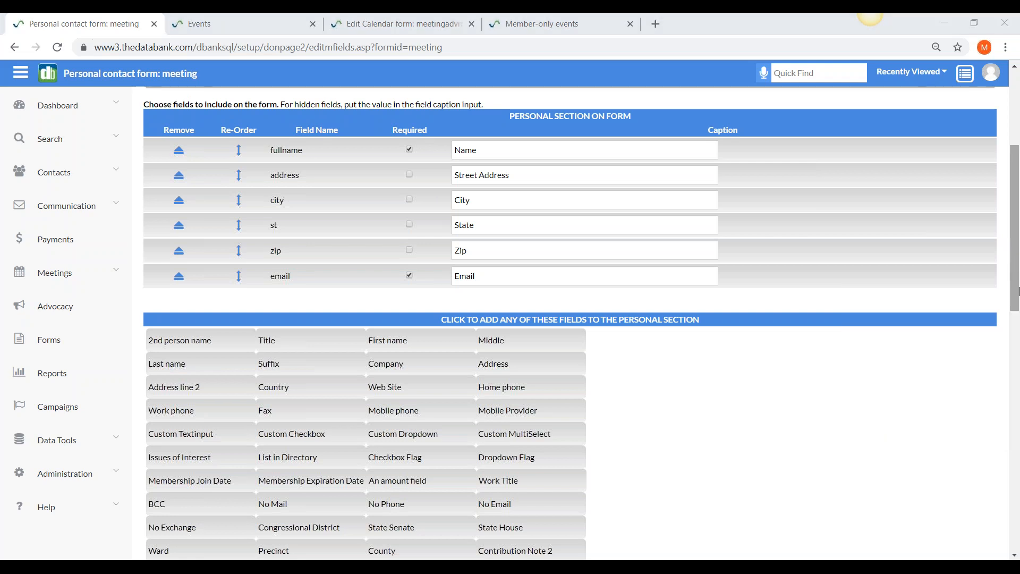
{"action": "scroll", "coordinate": [1019, 351], "scroll_direction": "down", "scroll_amount": 7}
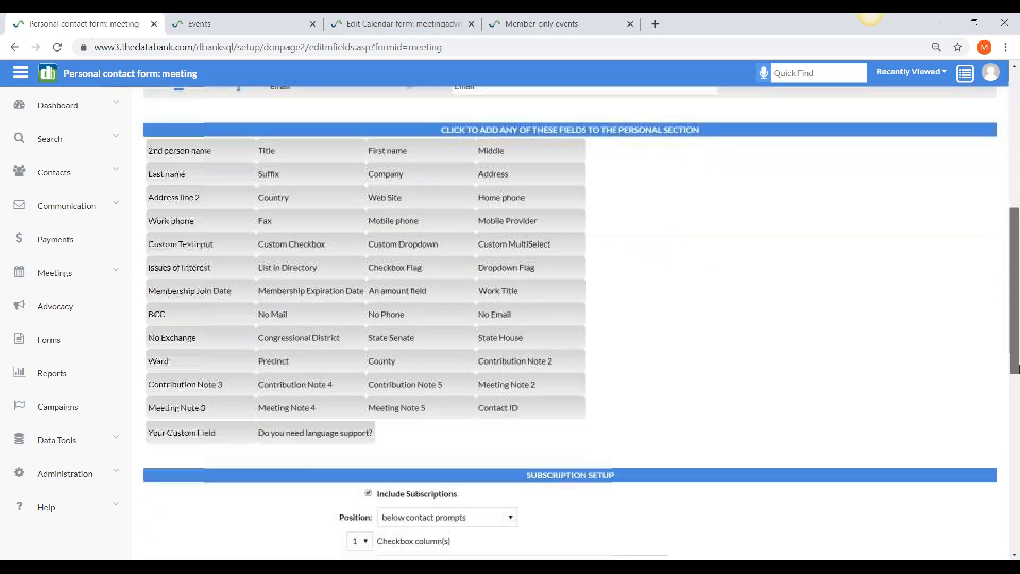
{"action": "scroll", "coordinate": [1018, 456], "scroll_direction": "down", "scroll_amount": 3}
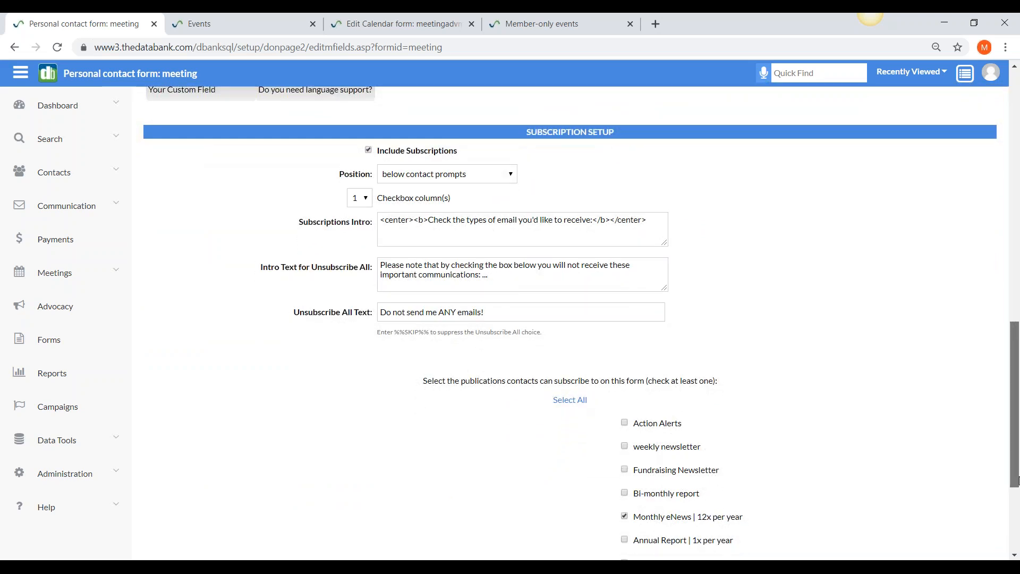
{"action": "left_click_drag", "start_coordinate": [1017, 478], "coordinate": [1016, 547]}
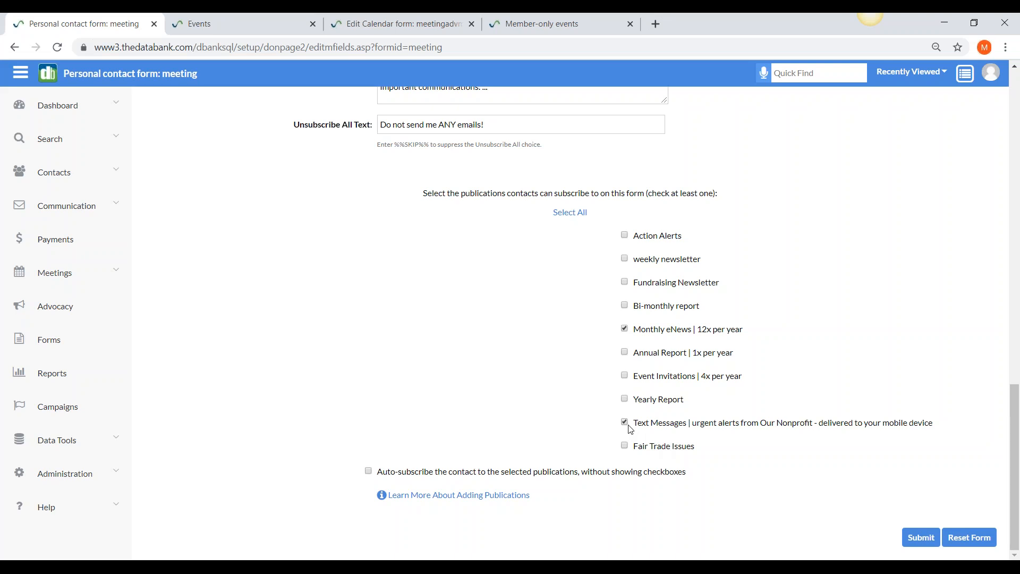
{"action": "right_click", "coordinate": [915, 530]}
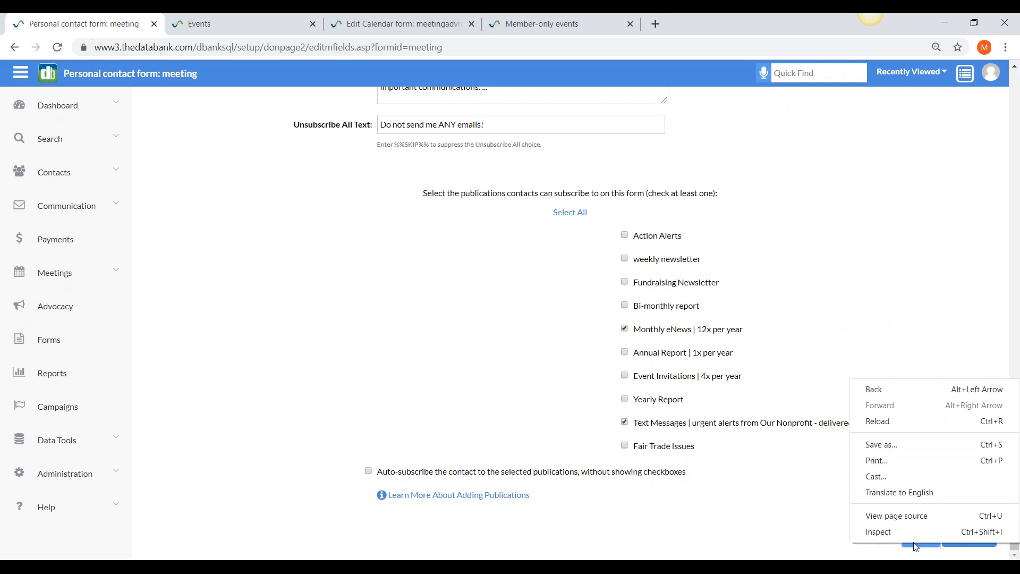
{"action": "right_click", "coordinate": [885, 545]}
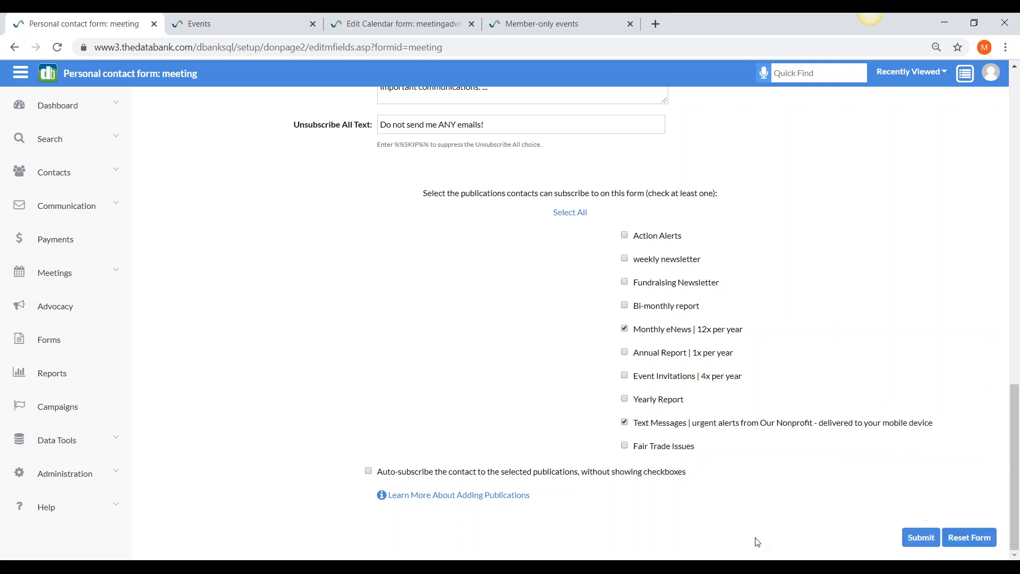
{"action": "left_click", "coordinate": [920, 533]}
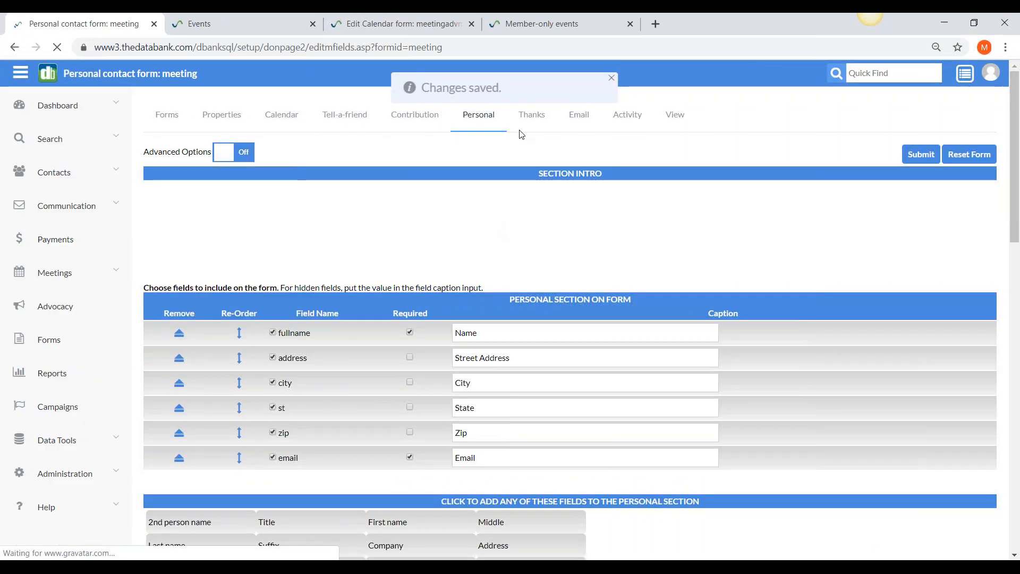
Open the form's Thanks page settings and review the thank-you message
{"action": "left_click", "coordinate": [531, 114]}
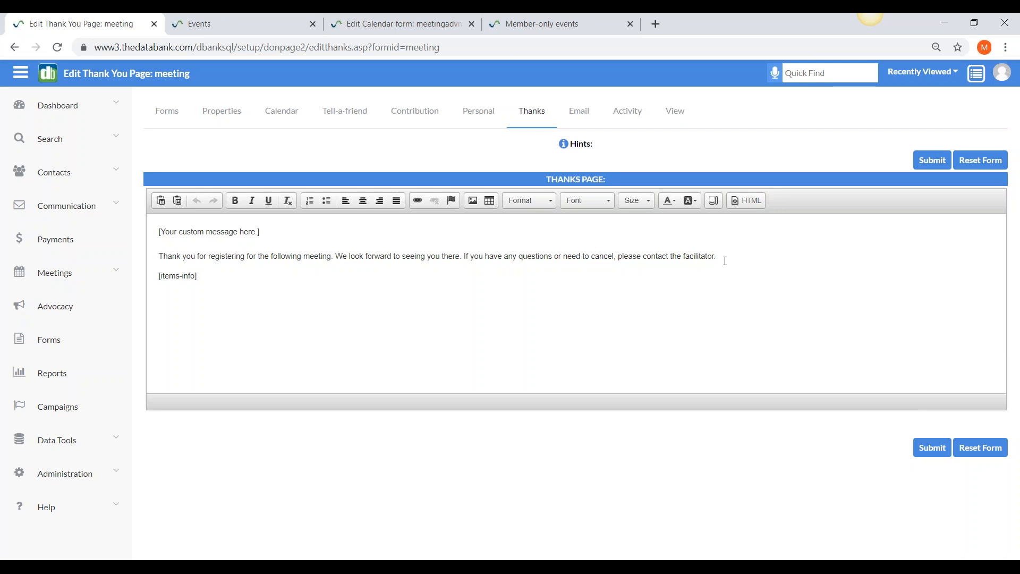
Show the hints on replaceable text and add a [meeting-info] placeholder on its own line below the registration thank-you paragraph
{"action": "left_click", "coordinate": [564, 146]}
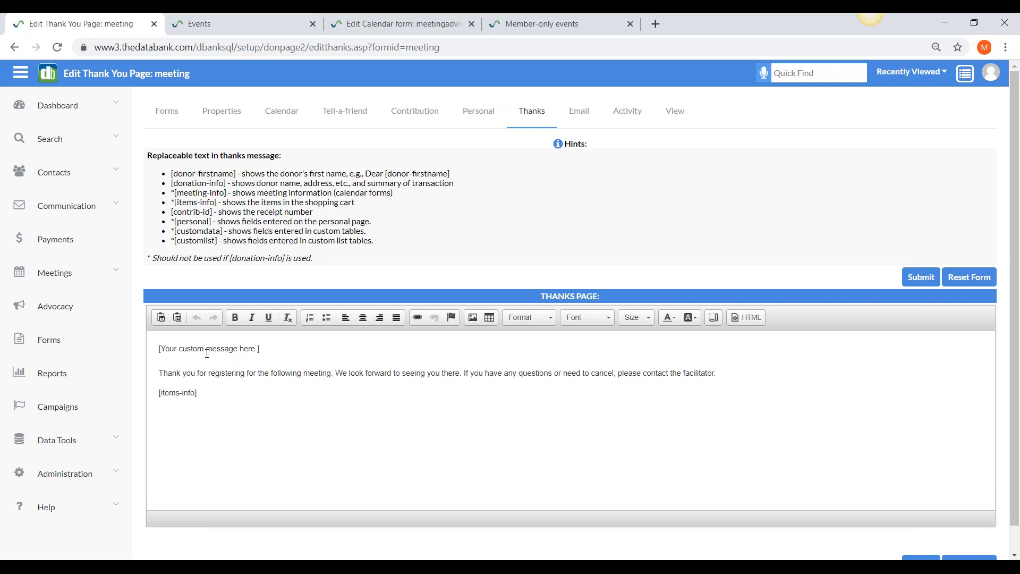
{"action": "right_click", "coordinate": [188, 386]}
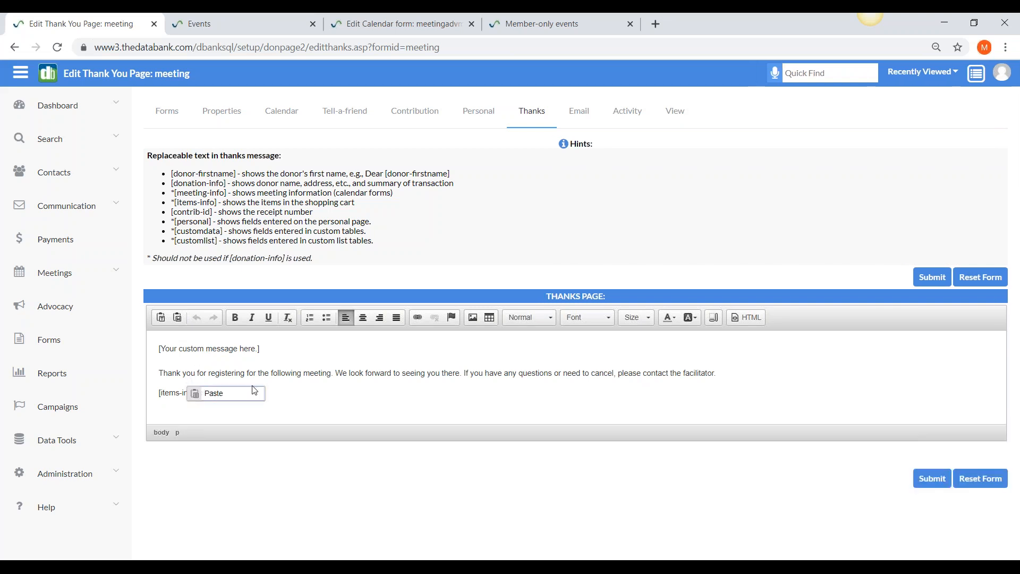
{"action": "right_click", "coordinate": [493, 394]}
{"action": "right_click", "coordinate": [734, 374]}
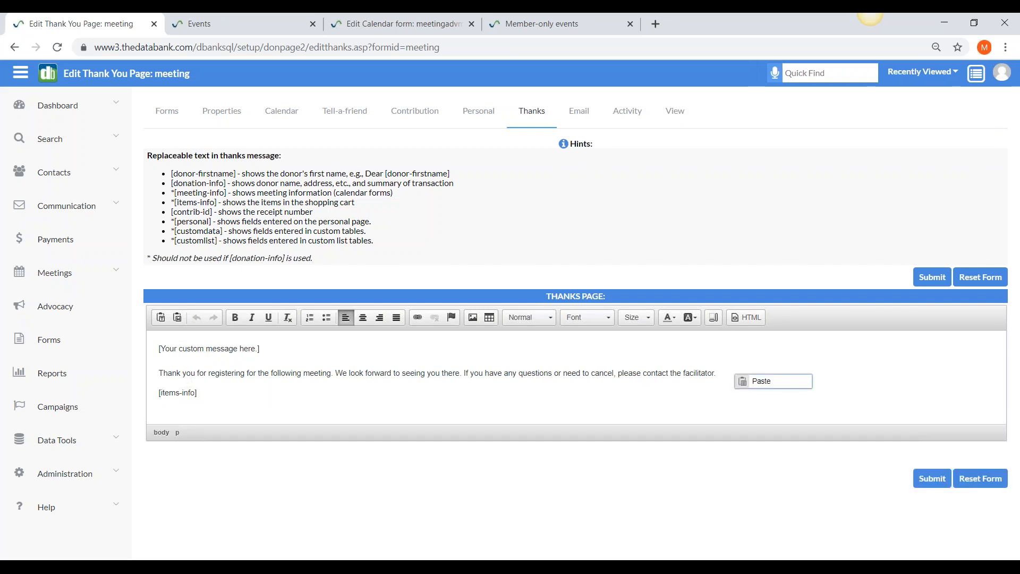
{"action": "right_click", "coordinate": [730, 374]}
{"action": "left_click", "coordinate": [724, 373]}
{"action": "key", "text": "Return"}
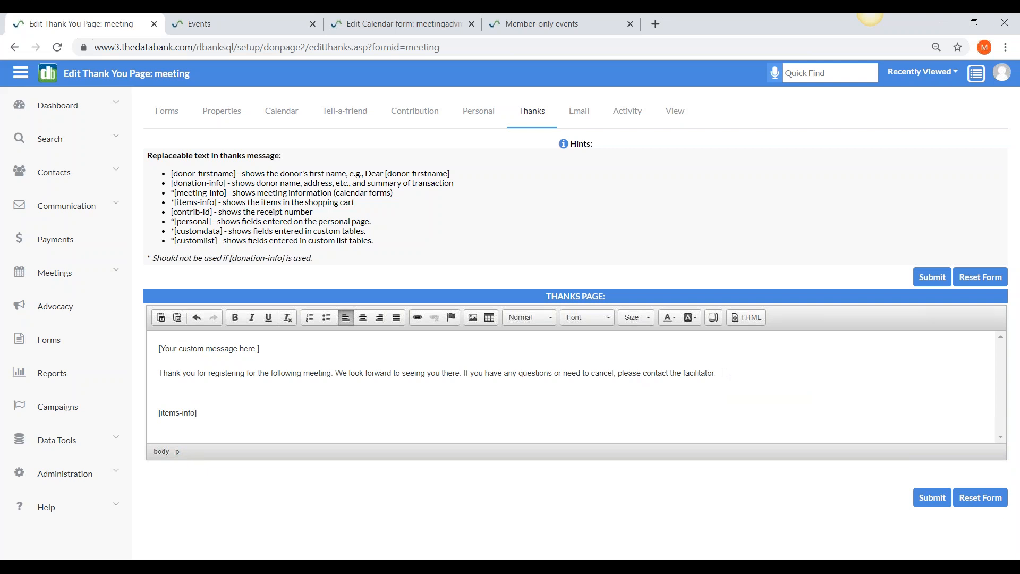
{"action": "type", "text": "[ eetk"}
{"action": "key", "text": "BackSpace"}
{"action": "key", "text": "BackSpace"}
{"action": "key", "text": "BackSpace"}
{"action": "left_click", "coordinate": [724, 373]}
{"action": "type", "text": "mee"}
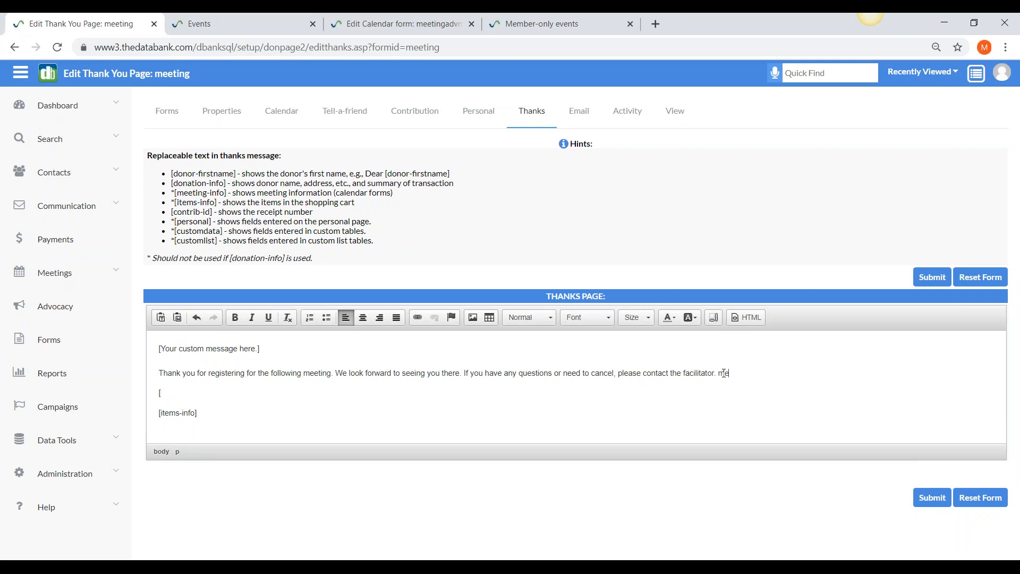
{"action": "key", "text": "BackSpace"}
{"action": "key", "text": "Return"}
{"action": "type", "text": "[meeting"}
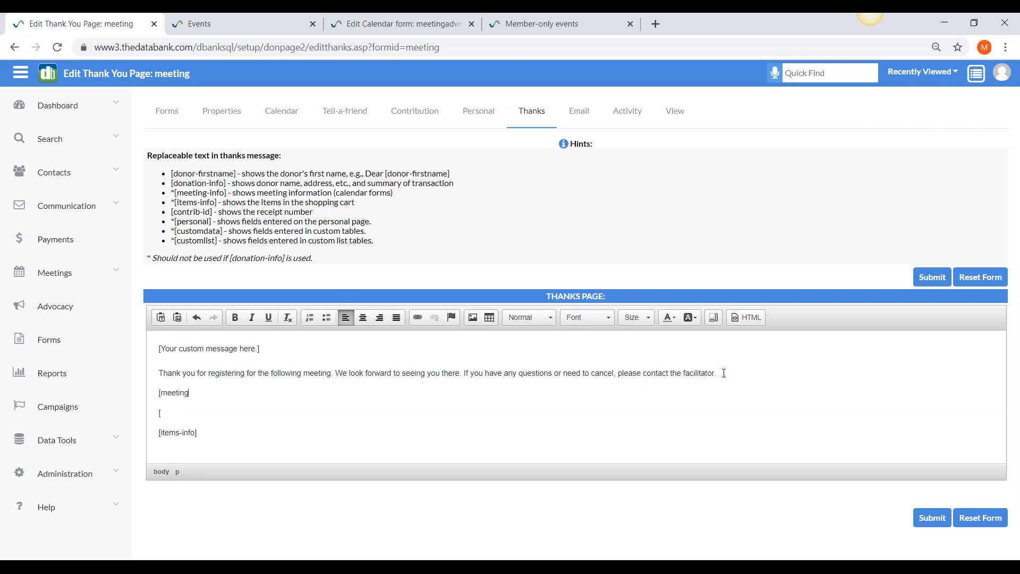
{"action": "type", "text": "-info]"}
{"action": "left_click_drag", "start_coordinate": [200, 432], "coordinate": [152, 413]}
{"action": "key", "text": "BackSpace"}
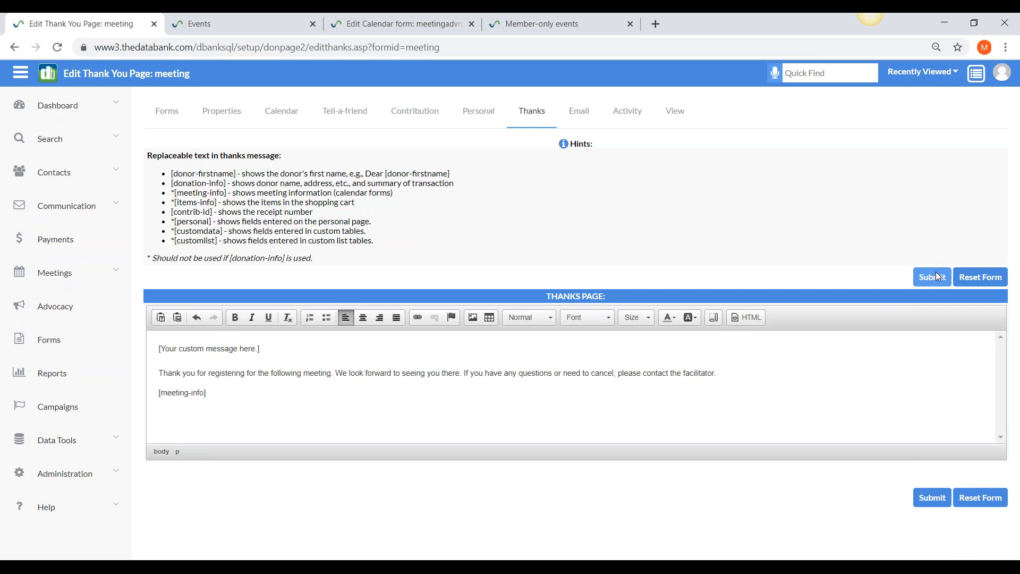
{"action": "key", "text": "ctrl+z"}
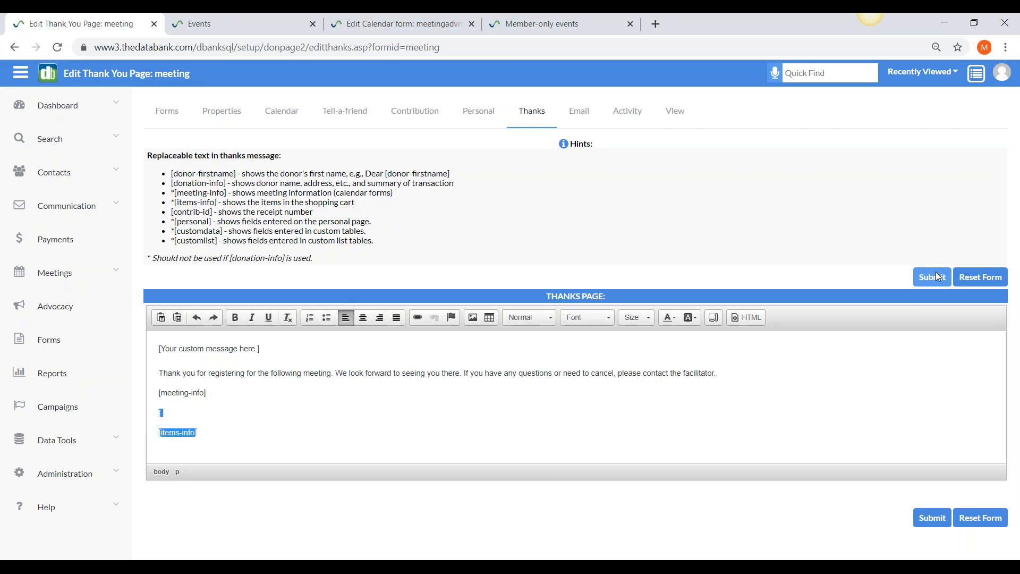
Remove the stray bracket line between [meeting-info] and [items-info], and save the thanks page
{"action": "left_click", "coordinate": [170, 416]}
{"action": "key", "text": "BackSpace"}
{"action": "key", "text": "BackSpace"}
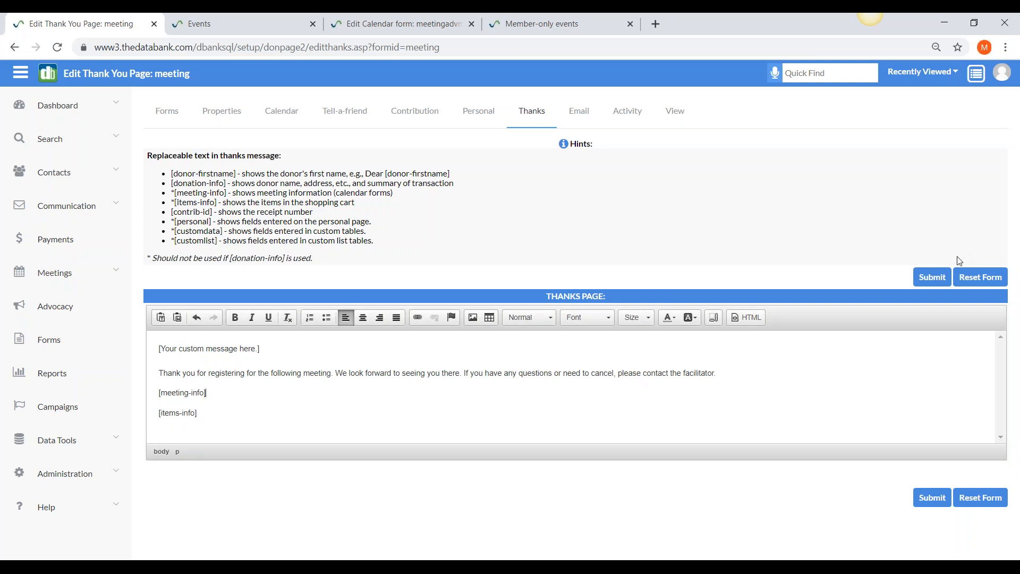
{"action": "left_click", "coordinate": [931, 281]}
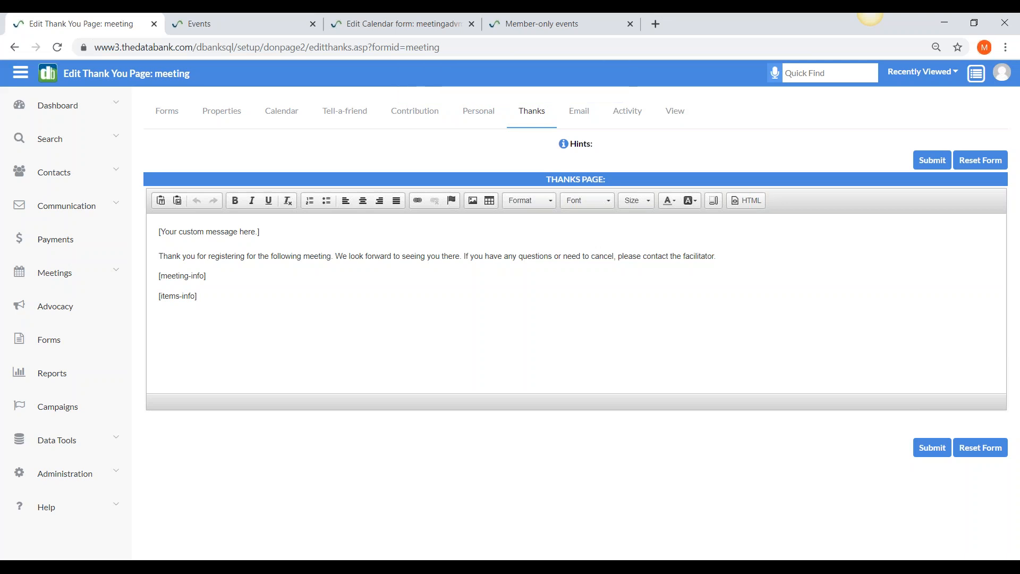
In the form's confirmation email, show the hints, change the [info] placeholder in the body to [meeting-info], and save the email settings
{"action": "left_click", "coordinate": [586, 121]}
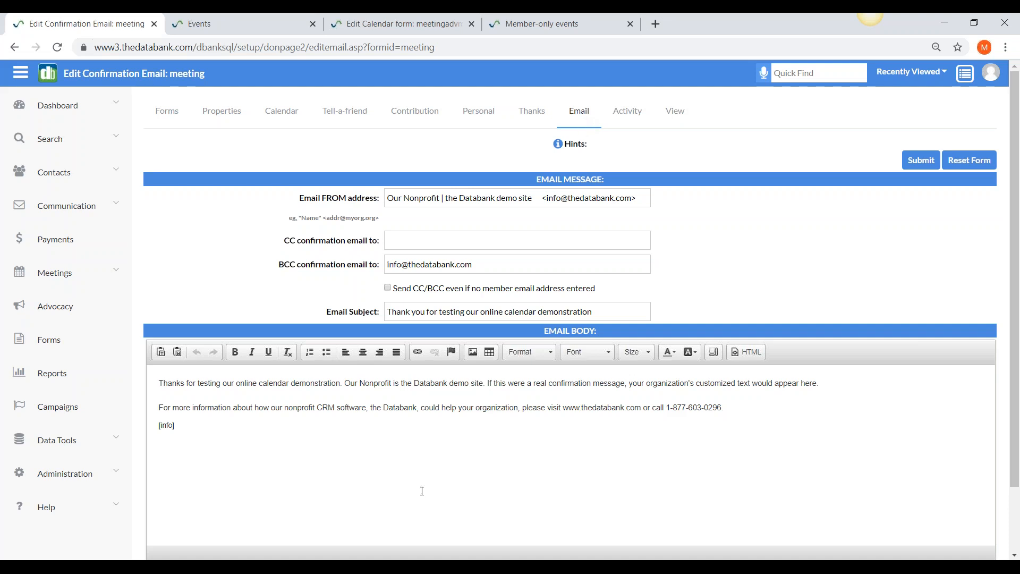
{"action": "left_click", "coordinate": [558, 143]}
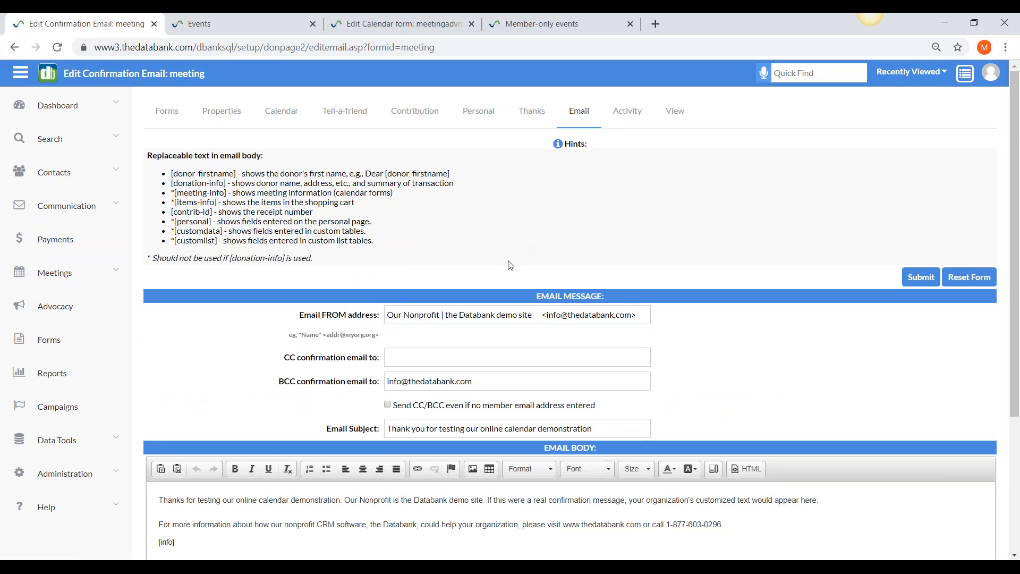
{"action": "left_click", "coordinate": [159, 543]}
{"action": "type", "text": "meeting-"}
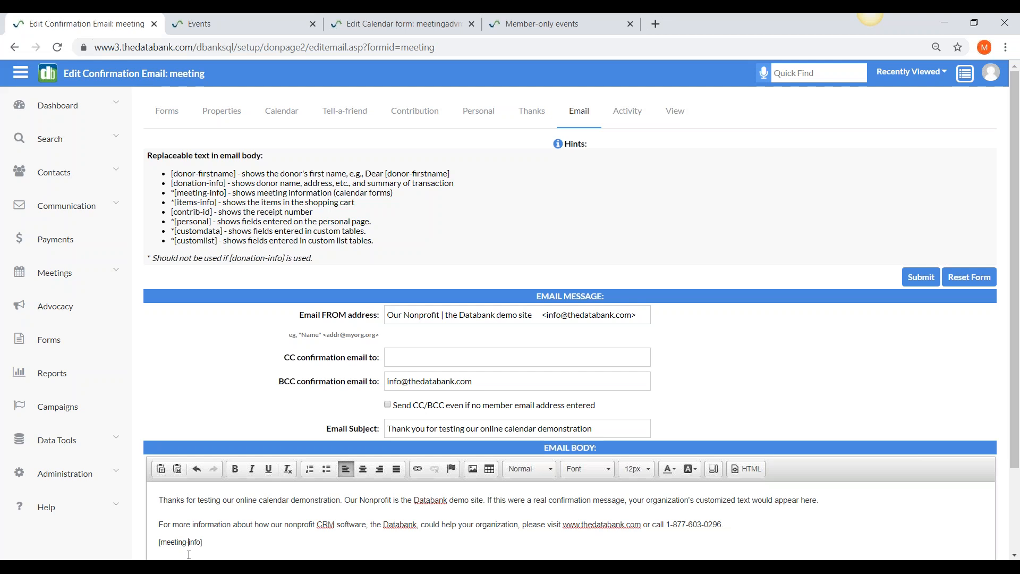
{"action": "left_click_drag", "start_coordinate": [1015, 336], "coordinate": [1015, 405]}
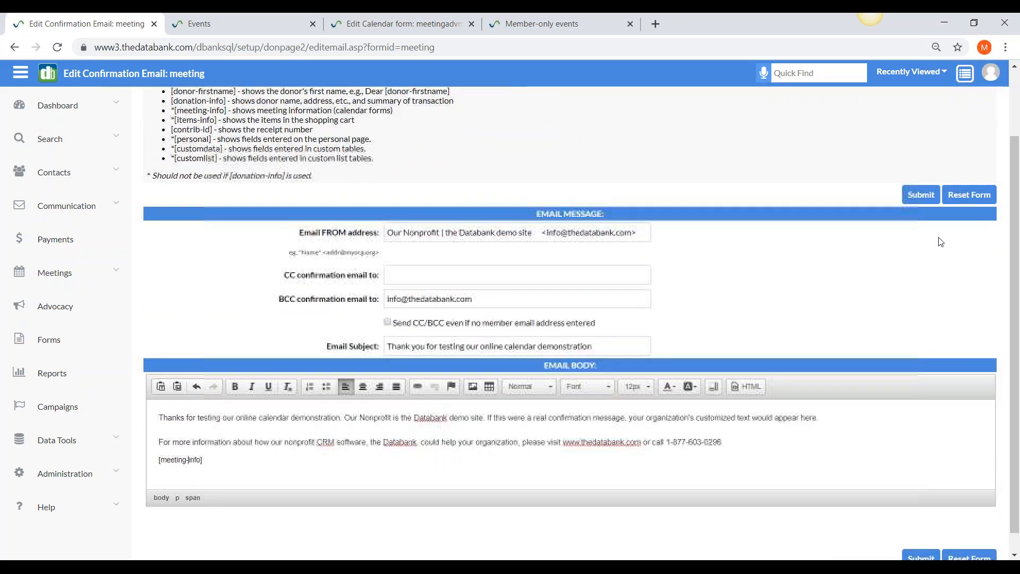
{"action": "left_click", "coordinate": [913, 196]}
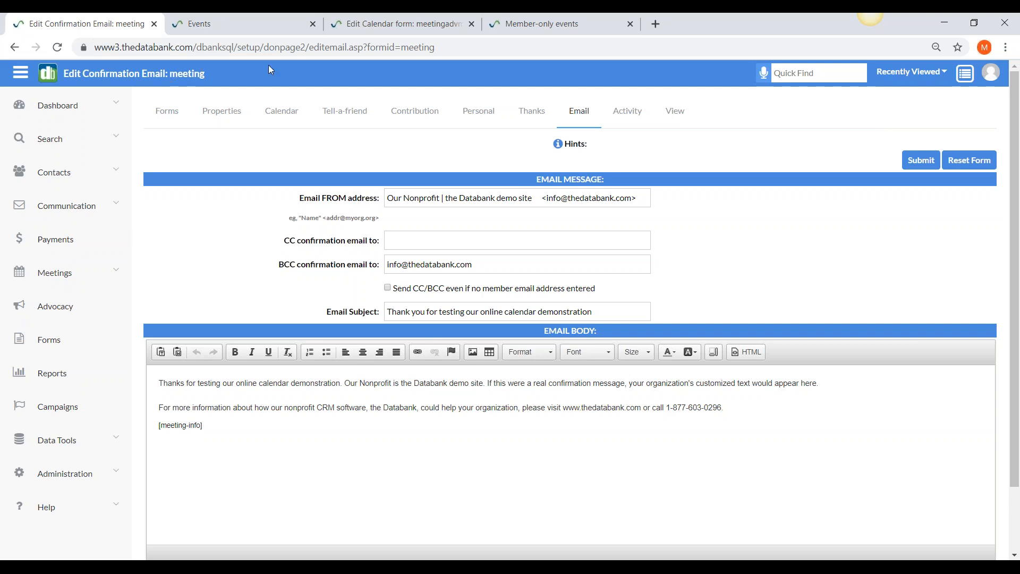
View the public form, choose the $5.00 Gala tickets registration for Annual Event CAAL 2020, and continue as the same person
{"action": "left_click", "coordinate": [675, 113]}
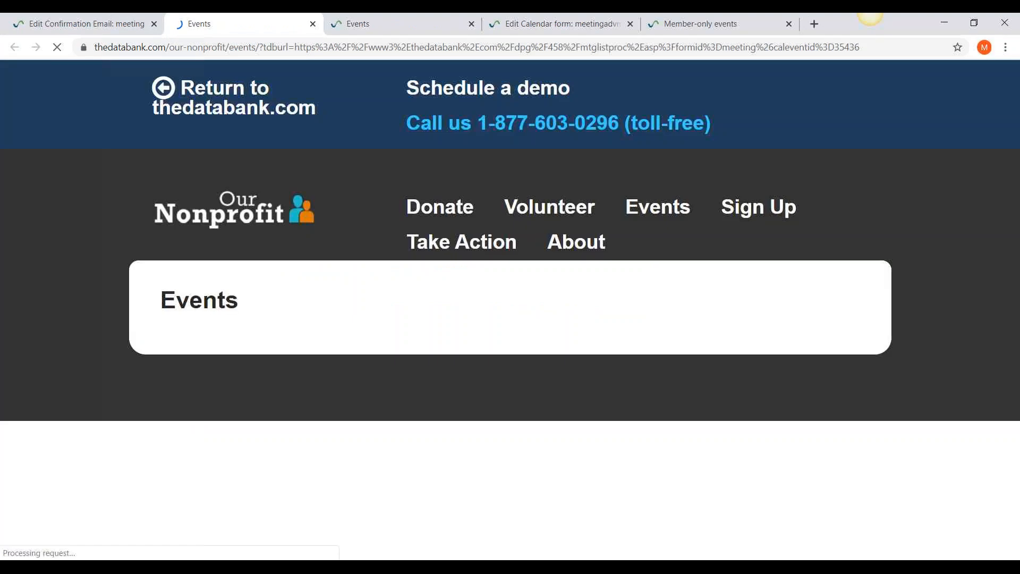
{"action": "scroll", "coordinate": [558, 308], "scroll_direction": "down", "scroll_amount": 1}
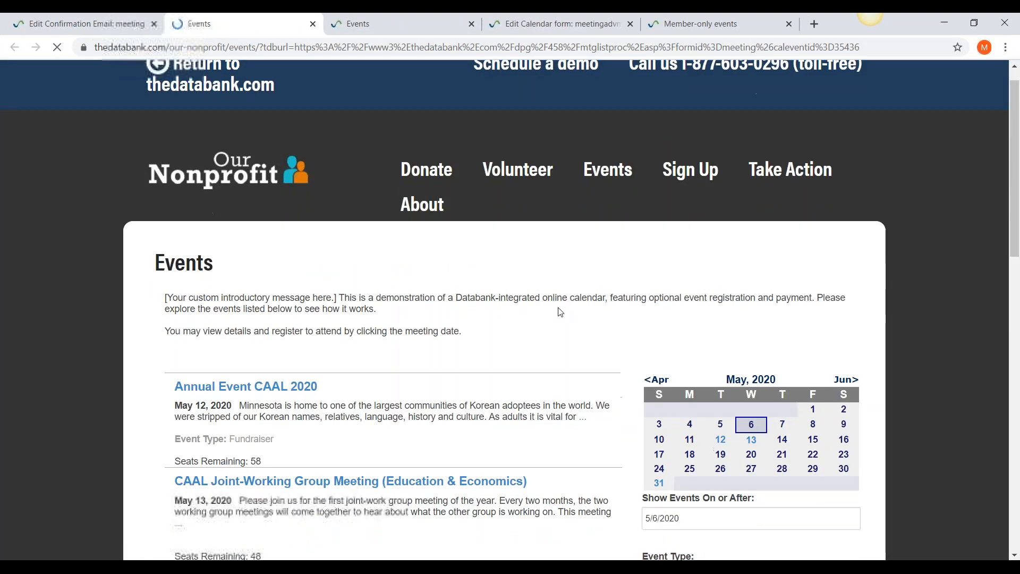
{"action": "scroll", "coordinate": [560, 312], "scroll_direction": "down", "scroll_amount": 3}
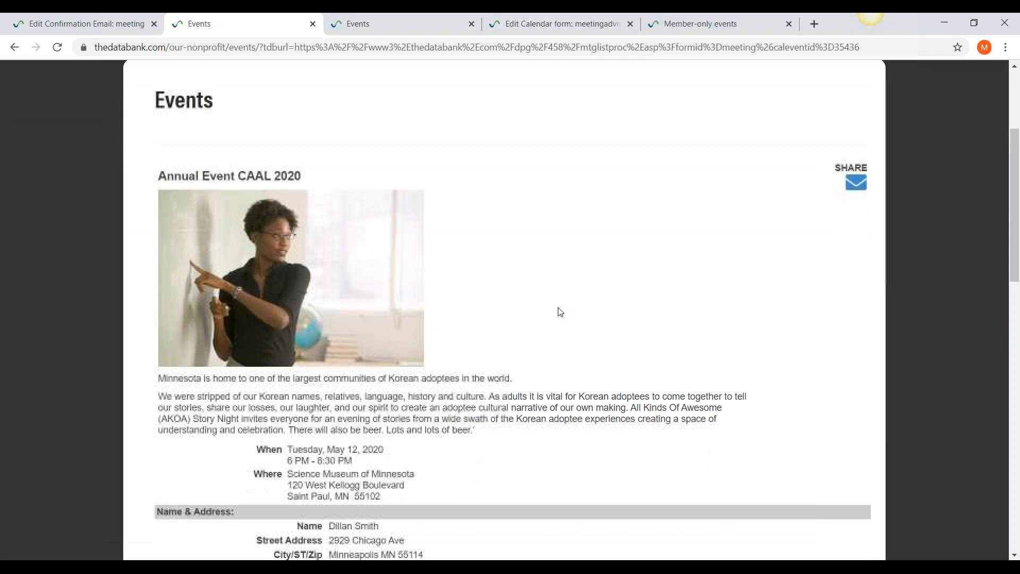
{"action": "scroll", "coordinate": [561, 312], "scroll_direction": "down", "scroll_amount": 3}
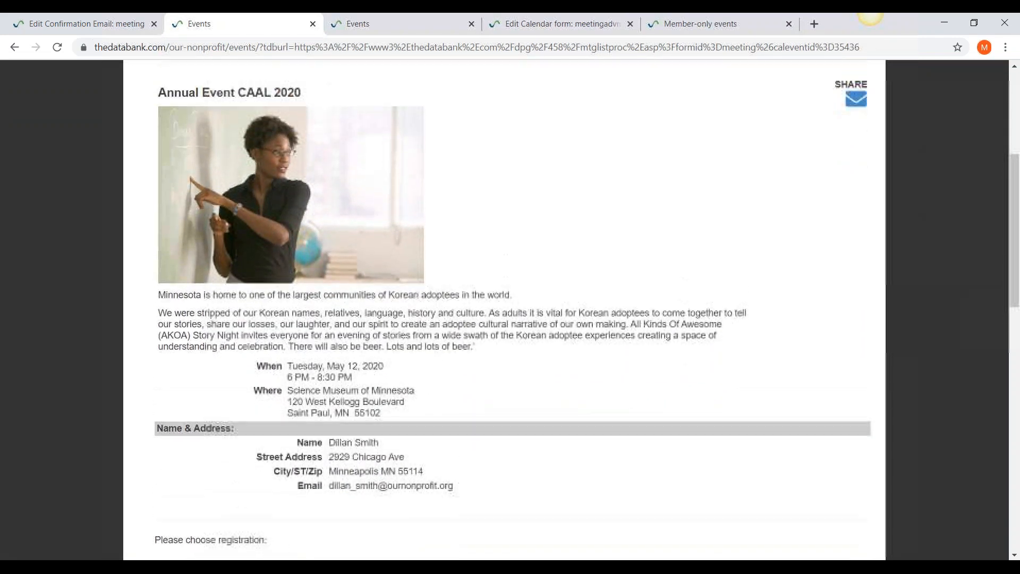
{"action": "scroll", "coordinate": [528, 317], "scroll_direction": "down", "scroll_amount": 4}
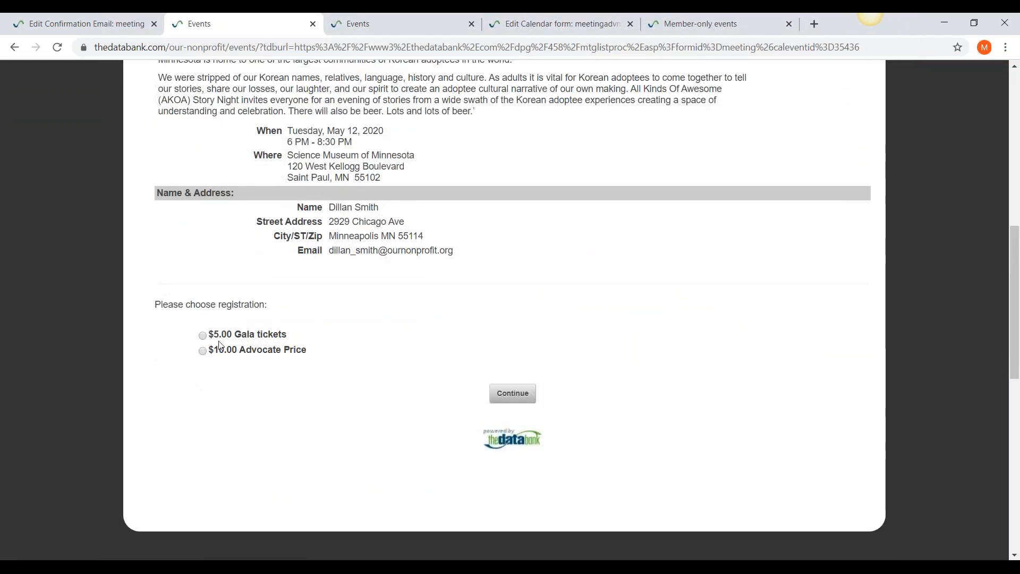
{"action": "left_click", "coordinate": [203, 336]}
{"action": "left_click", "coordinate": [512, 393]}
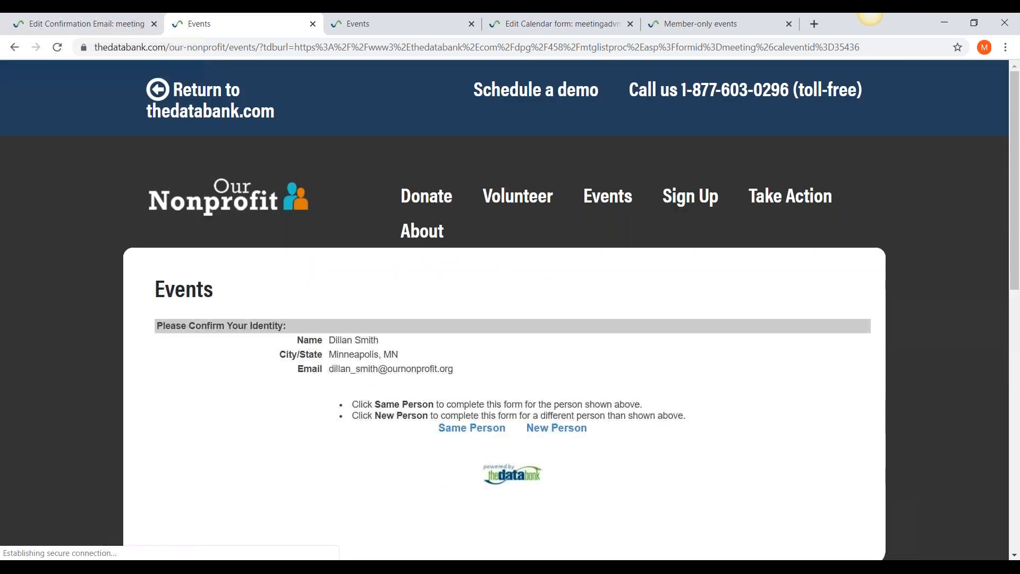
{"action": "left_click", "coordinate": [488, 430]}
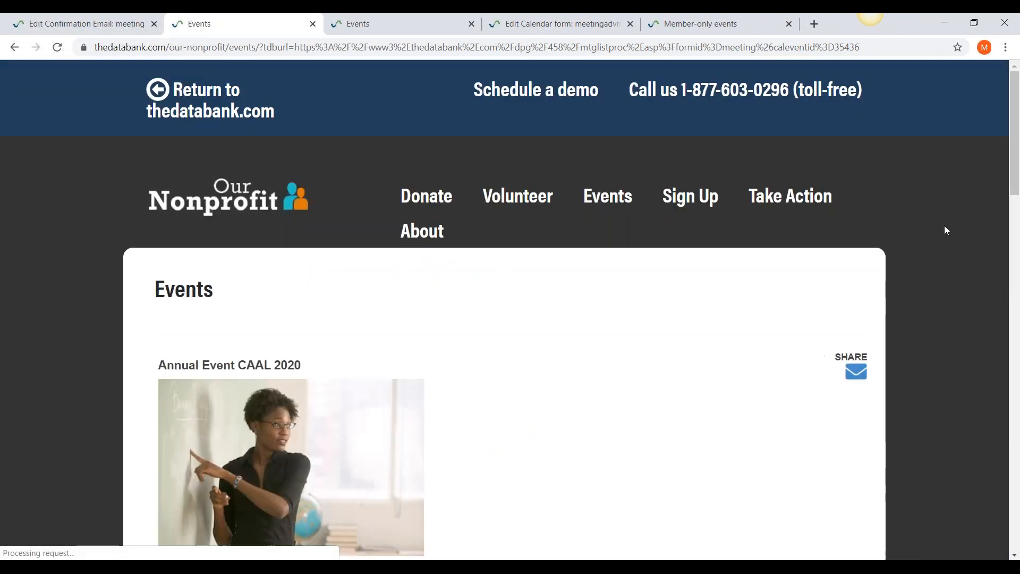
Mark Vegan and Lactose intolerant as dietary restrictions, continue, and agree to complete another registration
{"action": "left_click_drag", "start_coordinate": [1014, 188], "coordinate": [1013, 384]}
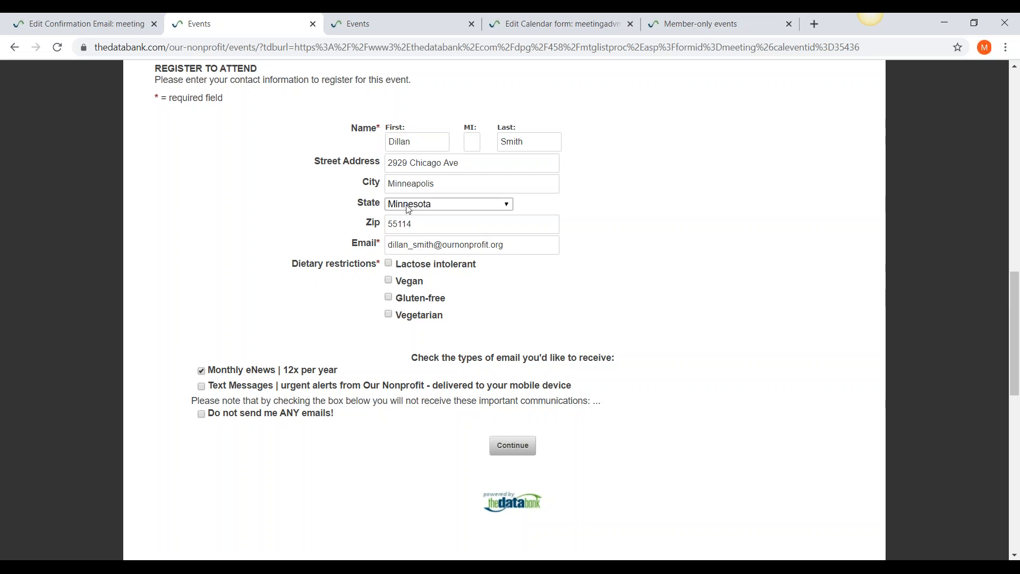
{"action": "left_click", "coordinate": [389, 282]}
{"action": "left_click", "coordinate": [389, 264]}
{"action": "left_click", "coordinate": [519, 442]}
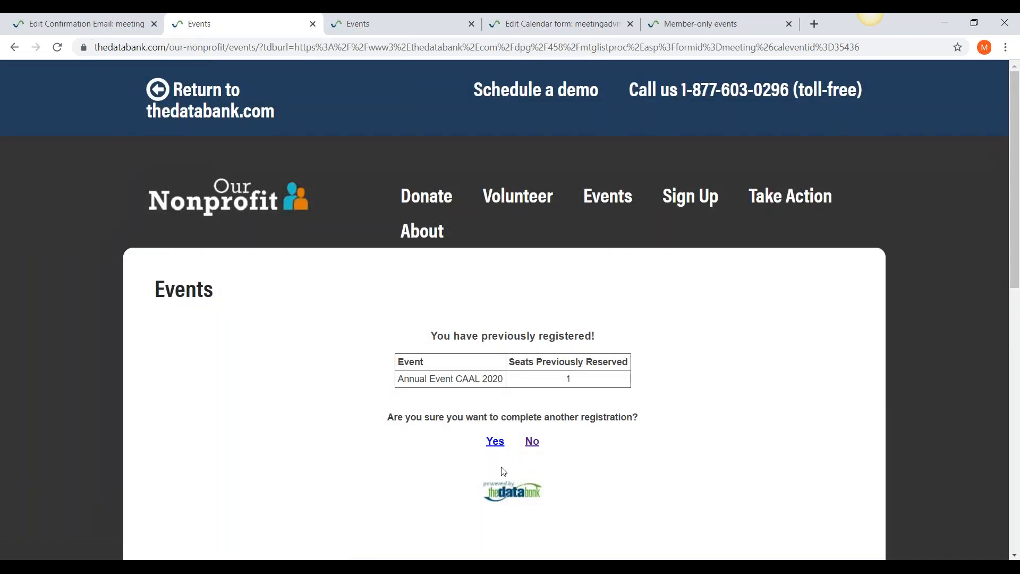
{"action": "left_click", "coordinate": [495, 441]}
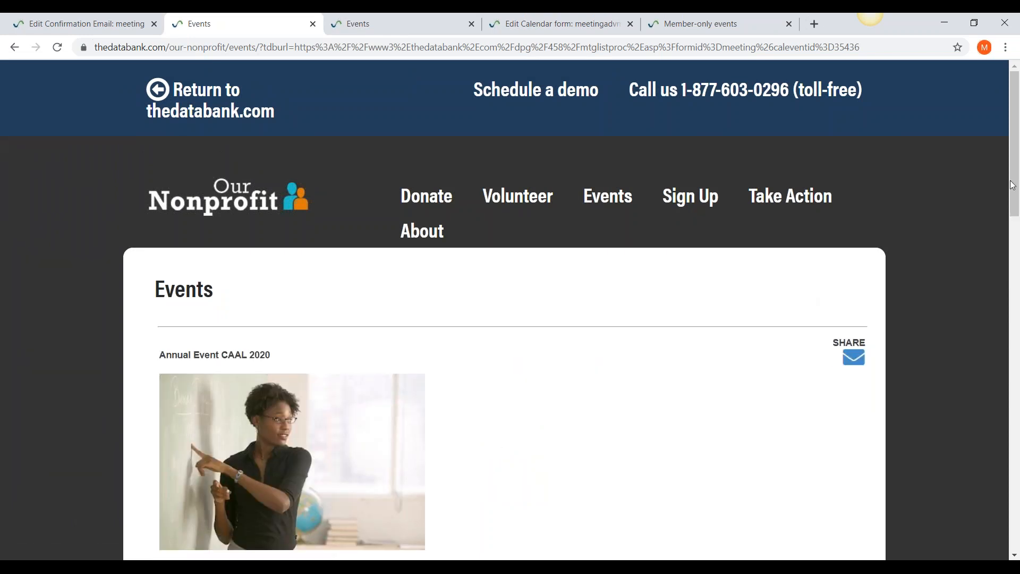
Complete the Gala tickets registration with Check as the payment method and review the resulting thank-you page
{"action": "left_click_drag", "start_coordinate": [1014, 211], "coordinate": [1015, 330]}
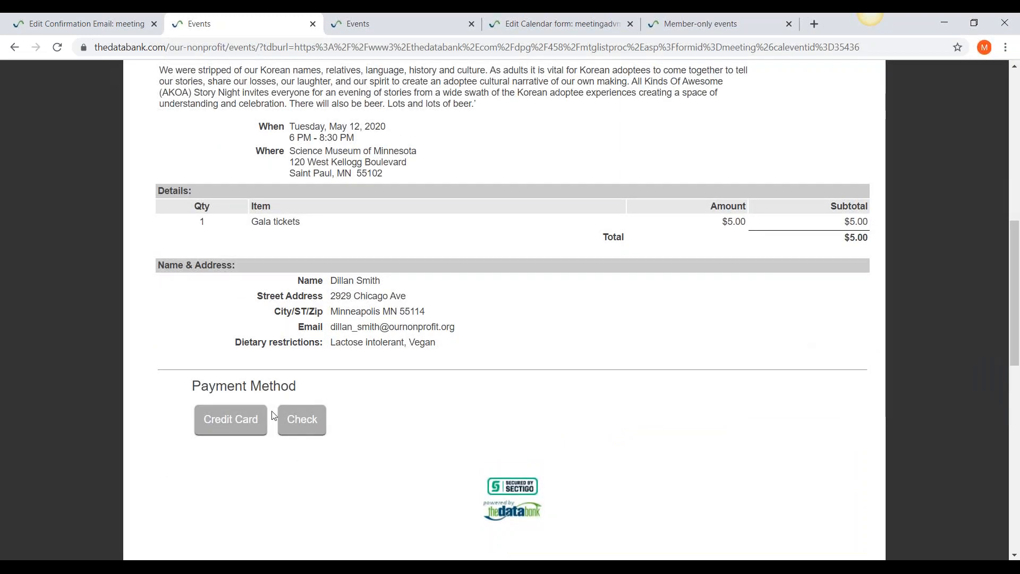
{"action": "right_click", "coordinate": [302, 417]}
{"action": "left_click", "coordinate": [302, 418]}
{"action": "right_click", "coordinate": [302, 417]}
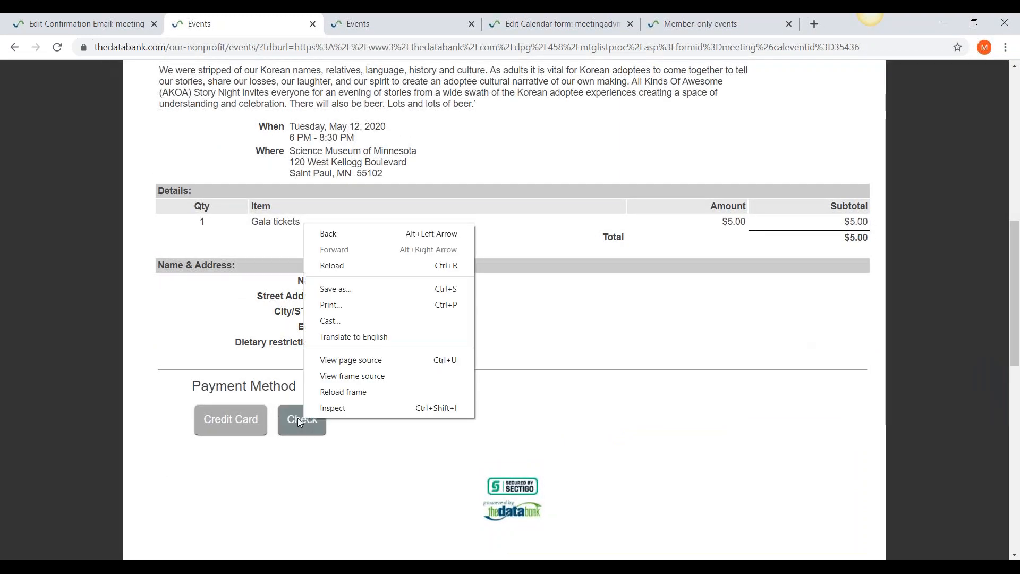
{"action": "left_click", "coordinate": [302, 418]}
{"action": "right_click", "coordinate": [511, 514]}
{"action": "left_click", "coordinate": [511, 514]}
{"action": "left_click", "coordinate": [511, 514]}
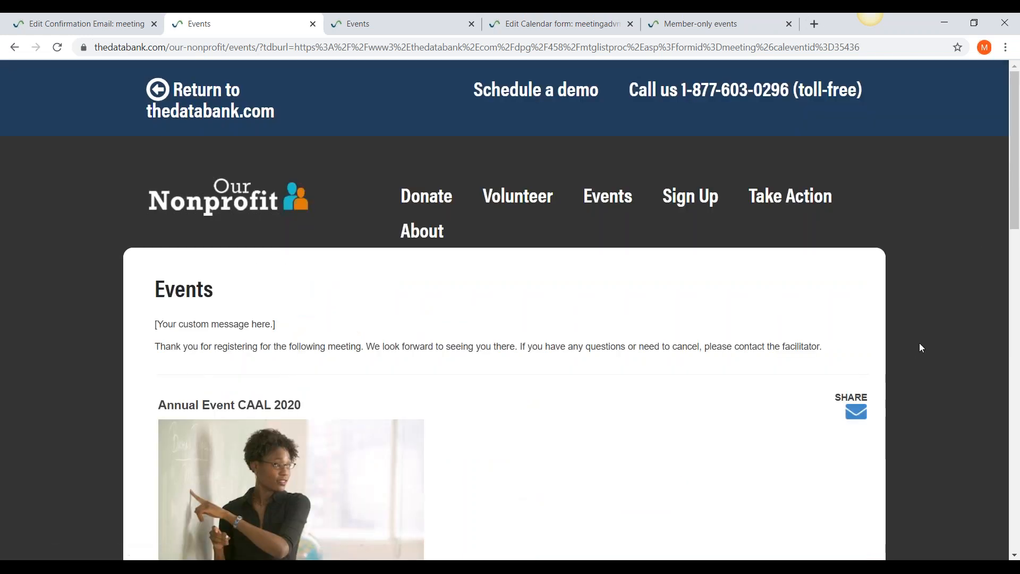
{"action": "scroll", "coordinate": [1015, 193], "scroll_direction": "down", "scroll_amount": 1}
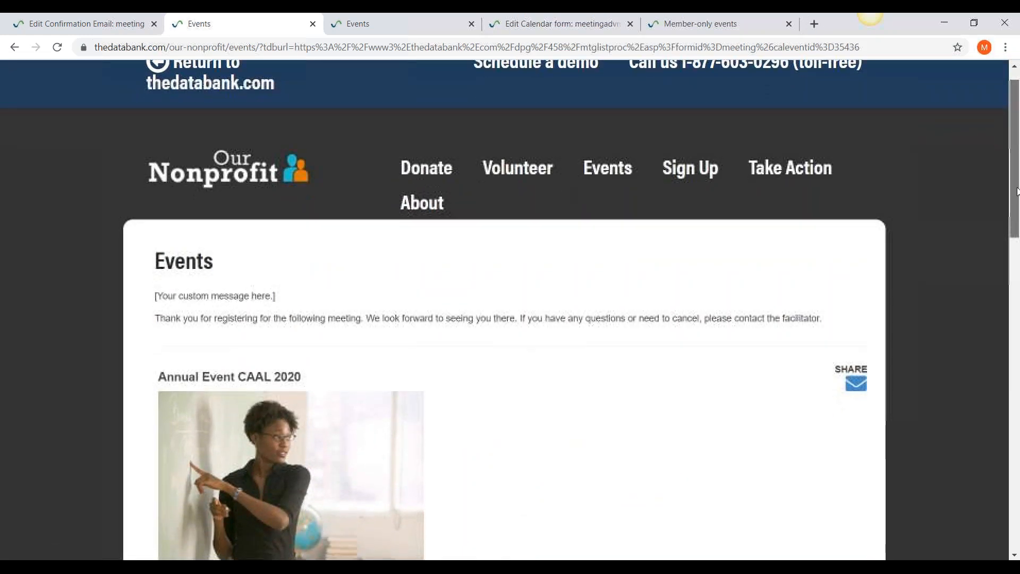
{"action": "left_click_drag", "start_coordinate": [1018, 194], "coordinate": [1018, 307]}
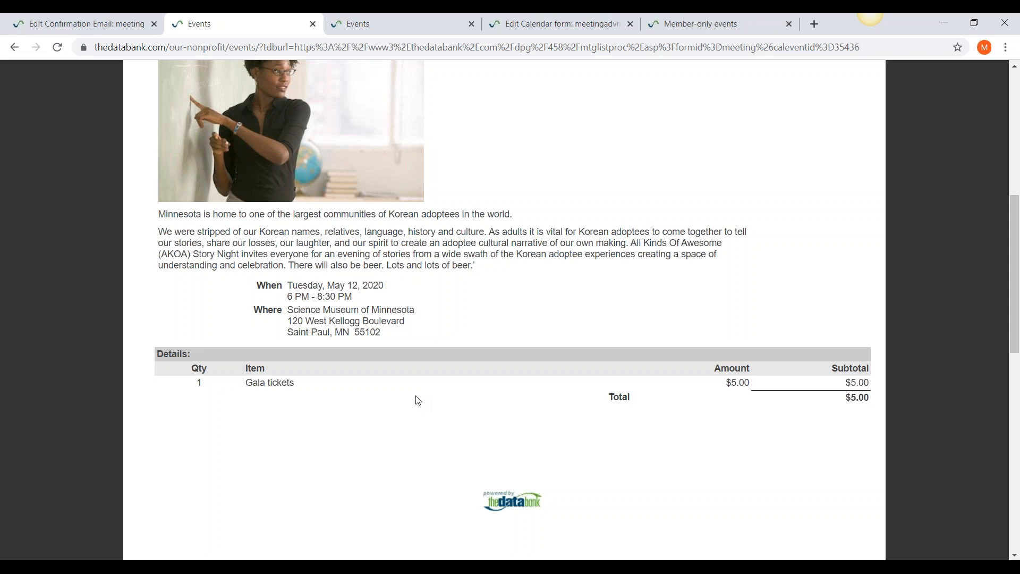
Return to the Databank setup, open the list of all forms, and sort it by Form Type
{"action": "left_click", "coordinate": [102, 31]}
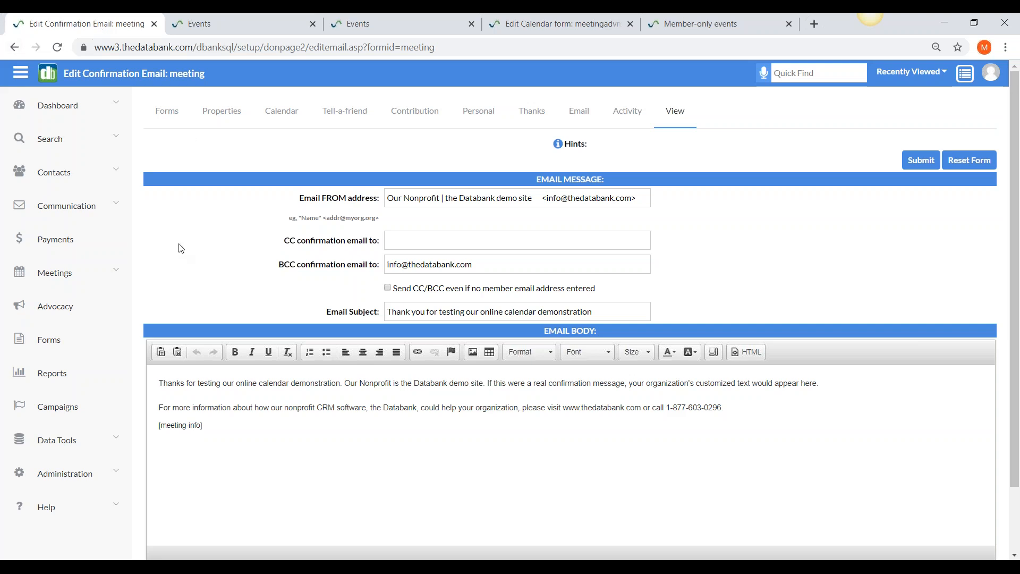
{"action": "left_click", "coordinate": [167, 114]}
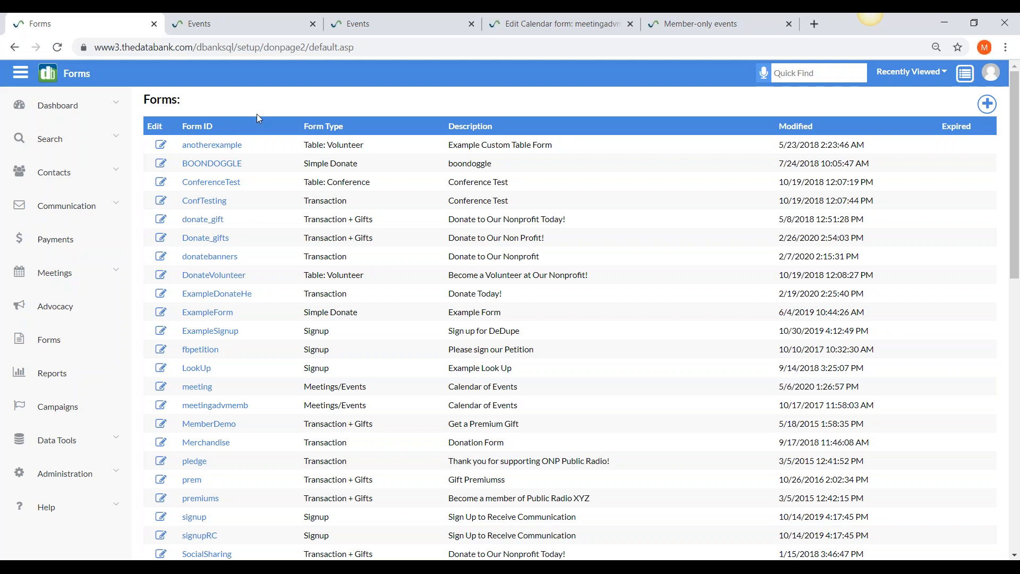
{"action": "left_click", "coordinate": [333, 128]}
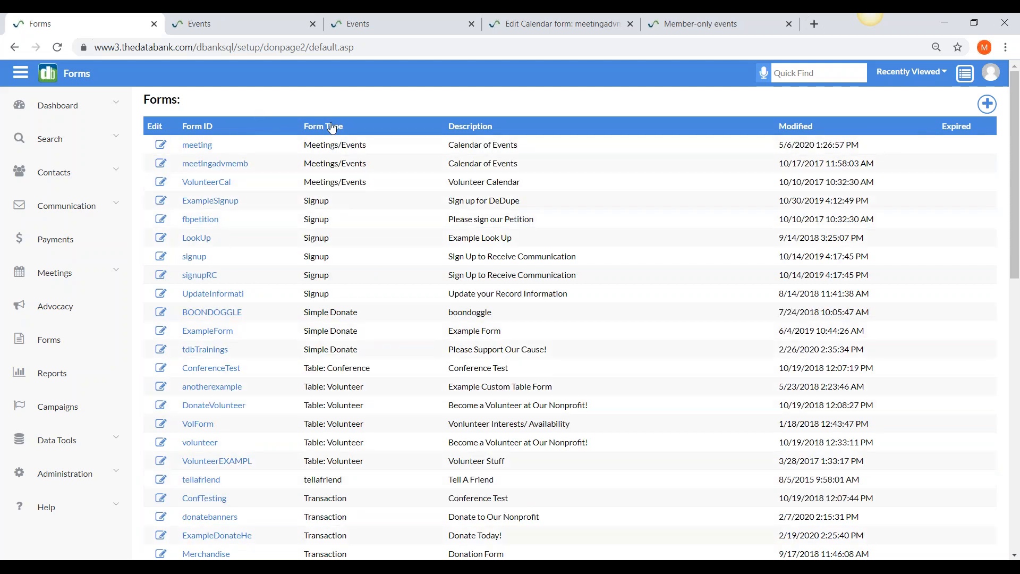